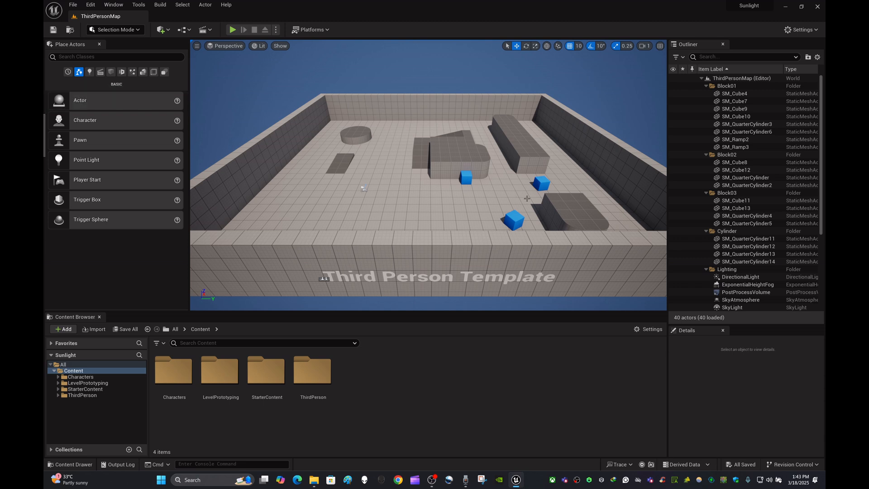
{"action": "right_click_drag", "start_coordinate": [528, 199], "coordinate": [495, 198]}
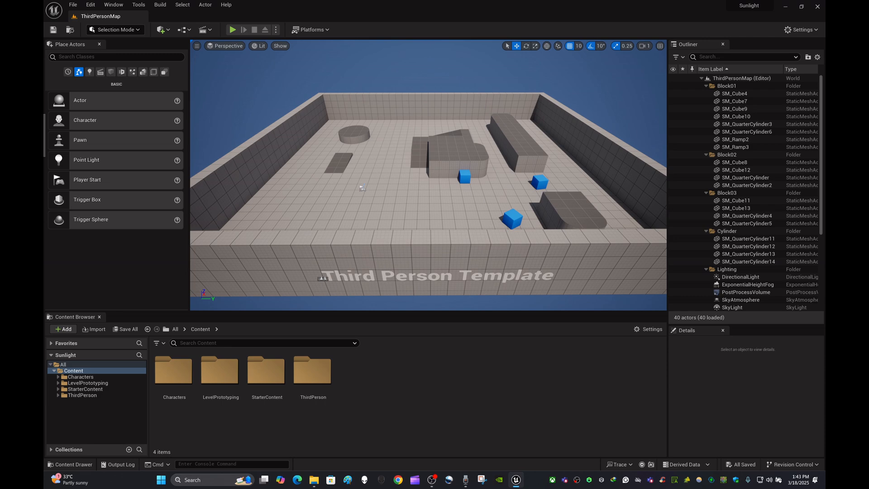
{"action": "mouse_move", "coordinate": [494, 198]}
{"action": "right_mouse_down"}
{"action": "mouse_move", "coordinate": [448, 163]}
{"action": "mouse_move", "coordinate": [516, 206]}
{"action": "mouse_move", "coordinate": [555, 211]}
{"action": "mouse_move", "coordinate": [511, 197]}
{"action": "right_mouse_up"}
{"action": "right_click_drag", "start_coordinate": [376, 197], "coordinate": [442, 197]}
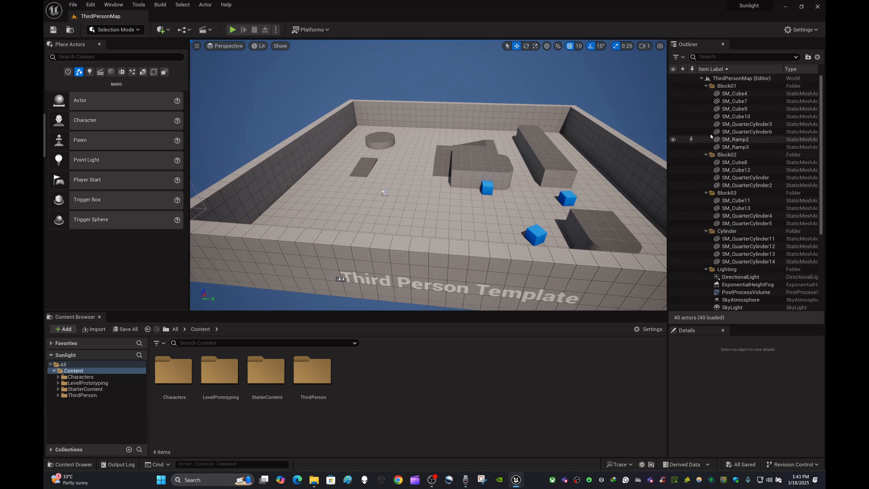
{"action": "right_click_drag", "start_coordinate": [489, 181], "coordinate": [503, 186]}
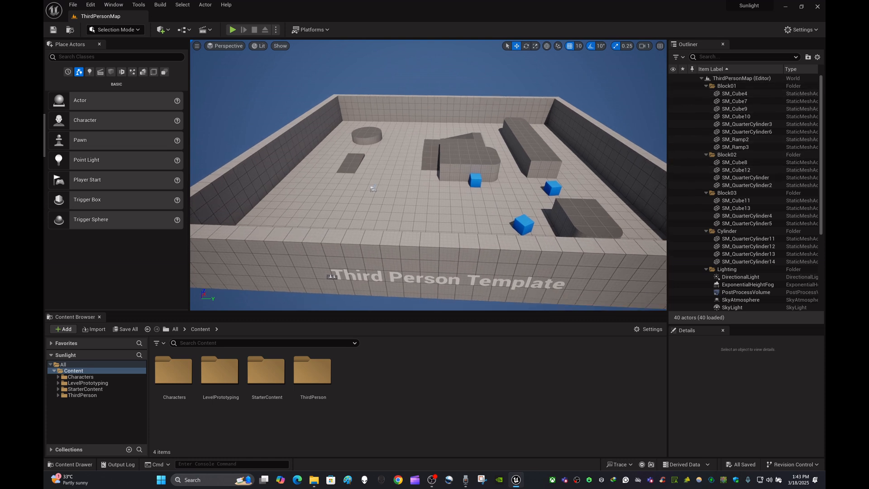
- Collapse the Block01, Block02, Block03, Cylinder, Lighting and Playground folders in the Outliner
{"action": "left_click", "coordinate": [706, 86]}
{"action": "left_click", "coordinate": [706, 94]}
{"action": "left_click", "coordinate": [707, 102]}
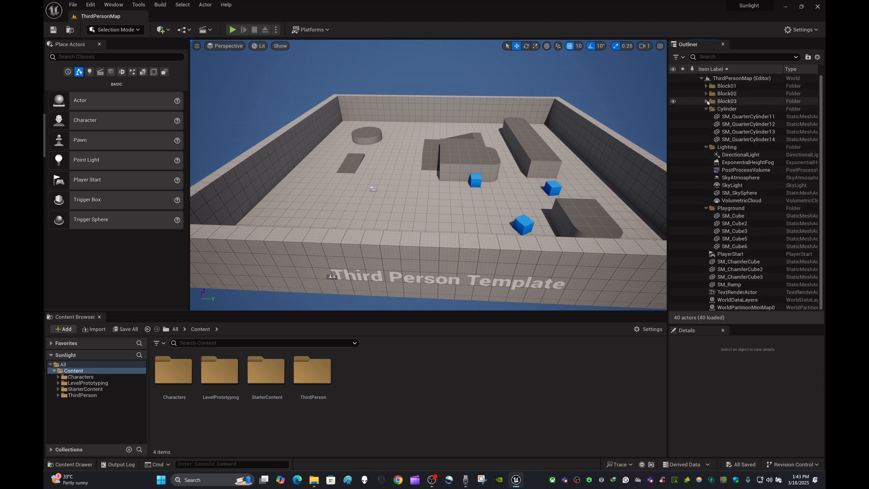
{"action": "left_click", "coordinate": [707, 109]}
{"action": "left_click", "coordinate": [707, 116]}
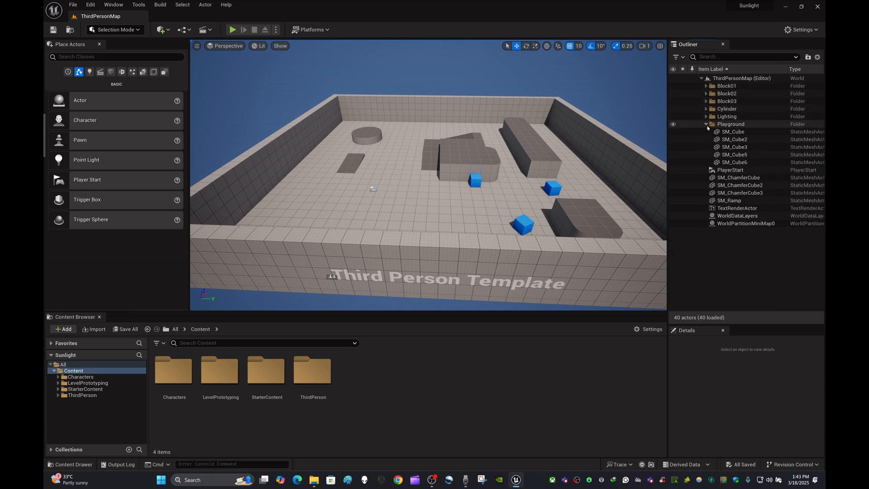
{"action": "left_click", "coordinate": [706, 125]}
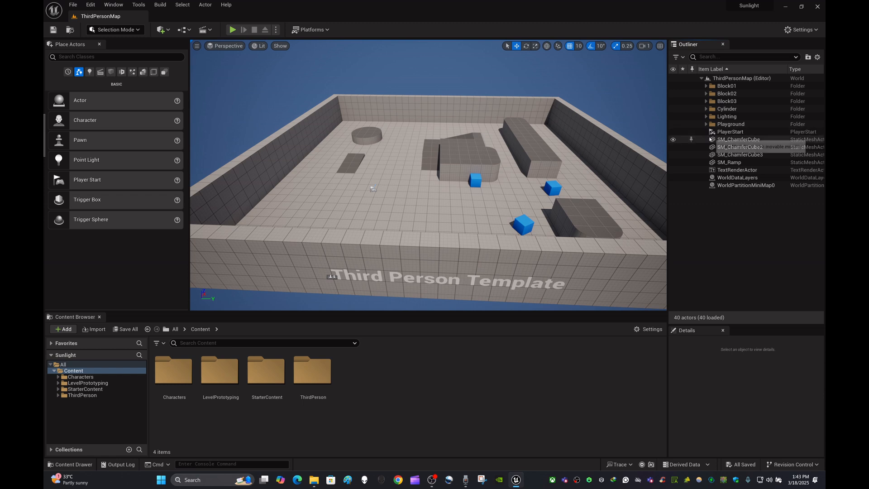
- Hide the Lighting folder's actors and show them again to compare the scene with and without lighting
{"action": "left_click", "coordinate": [673, 117]}
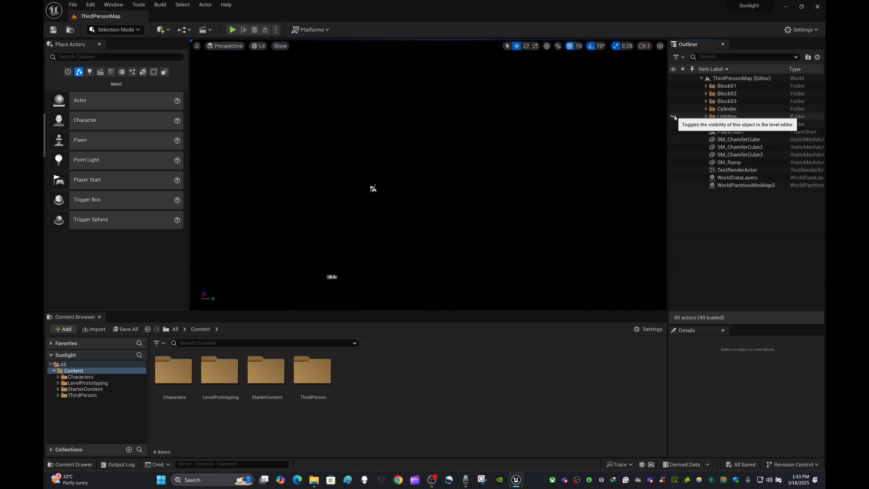
{"action": "left_click", "coordinate": [674, 117]}
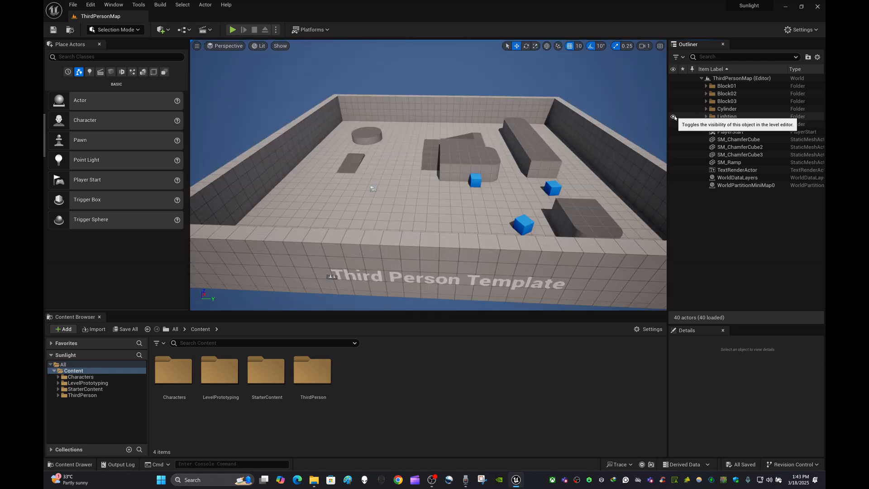
{"action": "right_click_drag", "start_coordinate": [552, 150], "coordinate": [607, 131]}
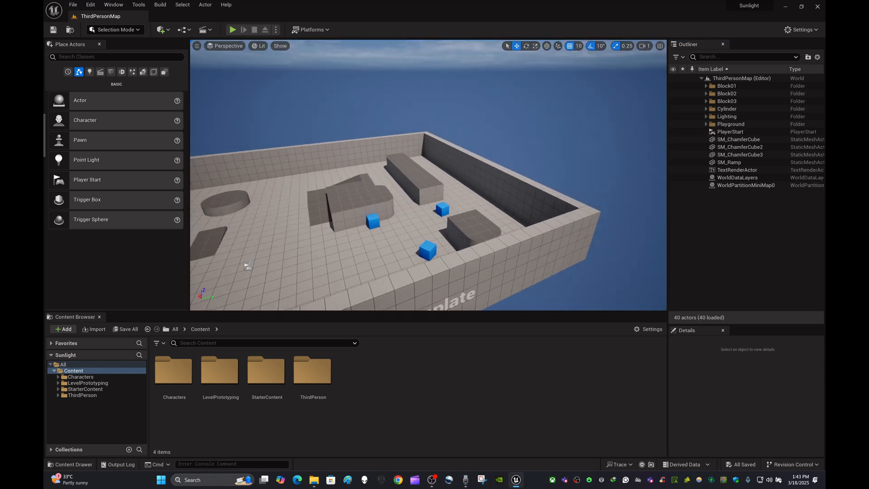
- Expand the Lighting folder and examine its actors one by one, from DirectionalLight through VolumetricCloud, then clear the selection
{"action": "left_click", "coordinate": [706, 117]}
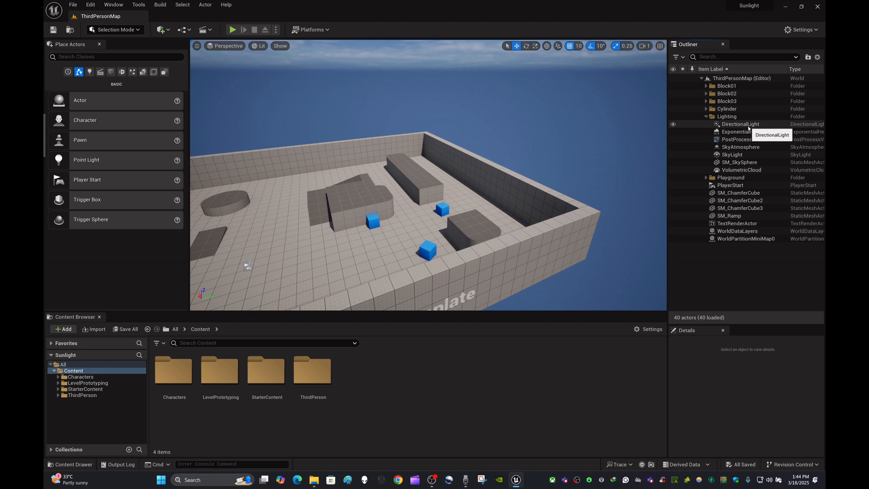
{"action": "right_click_drag", "start_coordinate": [570, 158], "coordinate": [530, 158]}
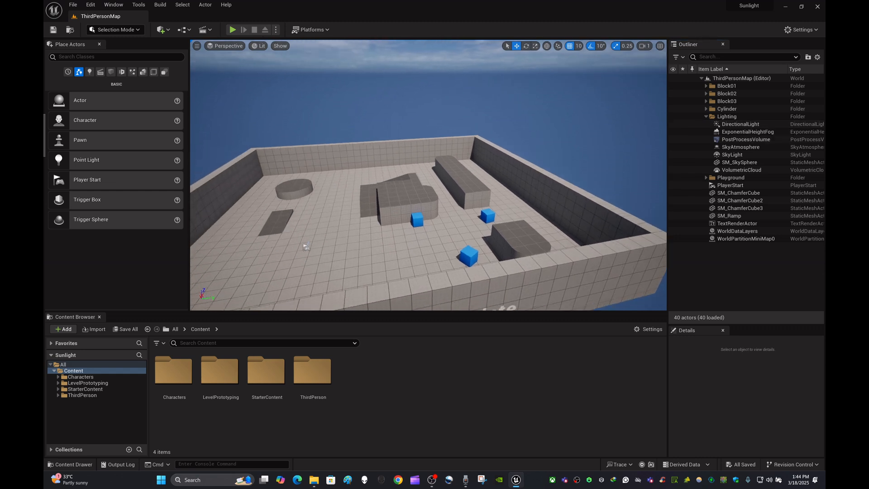
{"action": "left_click", "coordinate": [752, 124]}
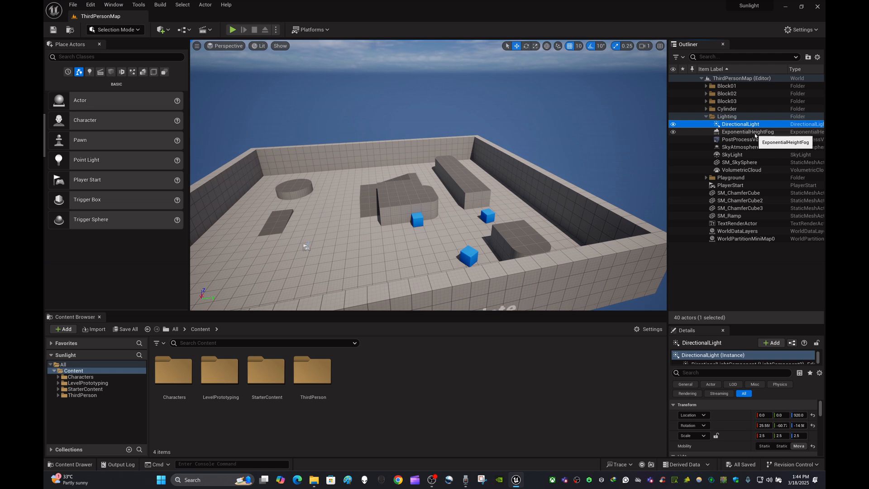
{"action": "left_click", "coordinate": [755, 133]}
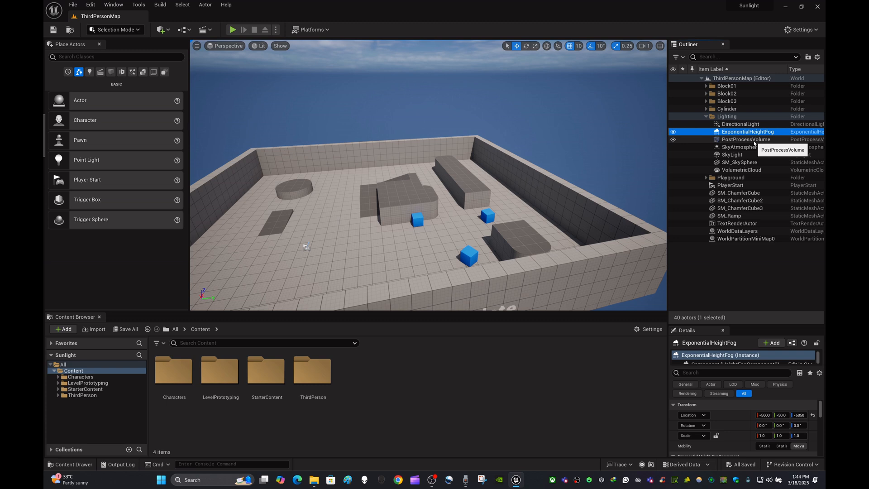
{"action": "left_click", "coordinate": [755, 141]}
{"action": "left_click", "coordinate": [752, 148]}
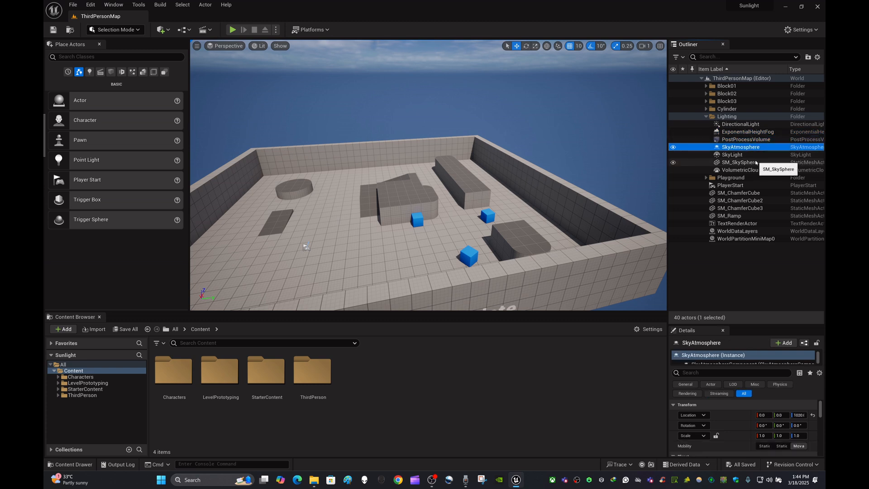
{"action": "left_click", "coordinate": [743, 155]}
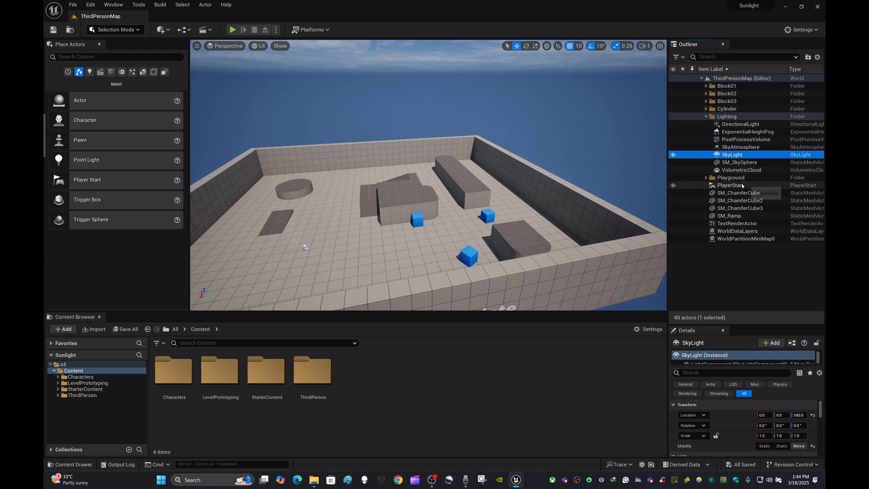
{"action": "left_click", "coordinate": [755, 163]}
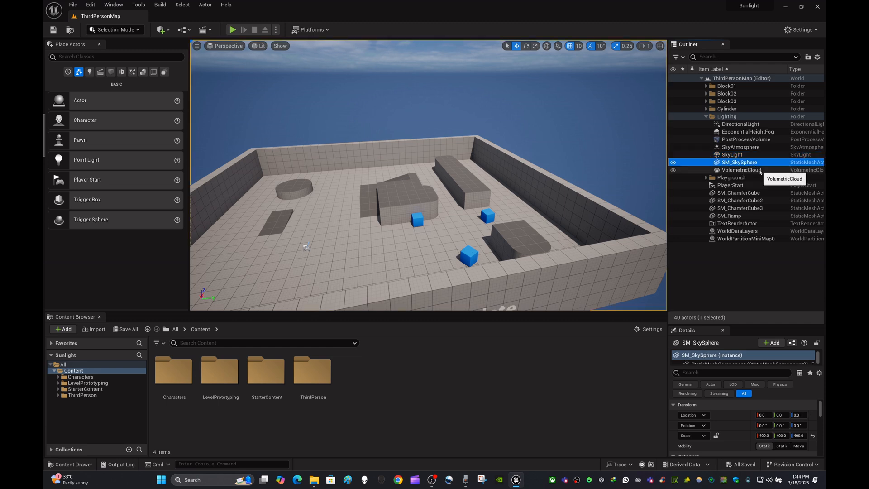
{"action": "left_click", "coordinate": [760, 170]}
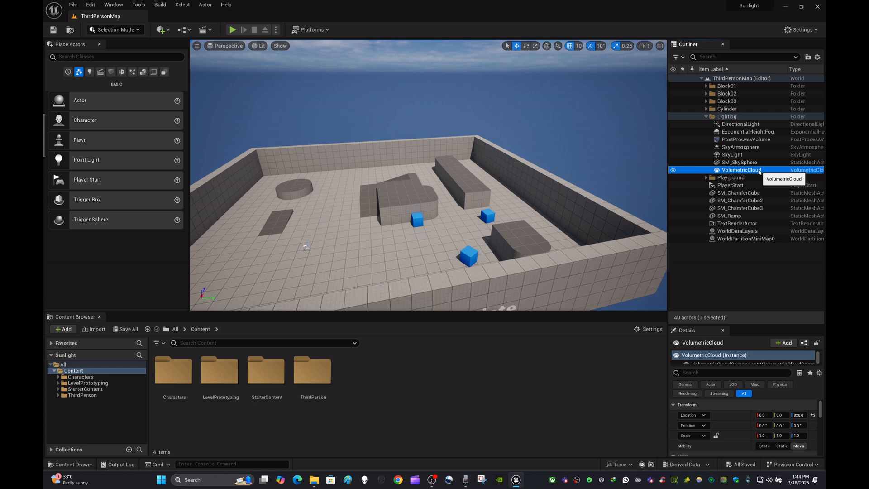
{"action": "left_click", "coordinate": [493, 375]}
{"action": "mouse_move", "coordinate": [584, 259]}
{"action": "right_mouse_down"}
{"action": "mouse_move", "coordinate": [556, 256]}
{"action": "mouse_move", "coordinate": [589, 254]}
{"action": "right_mouse_up"}
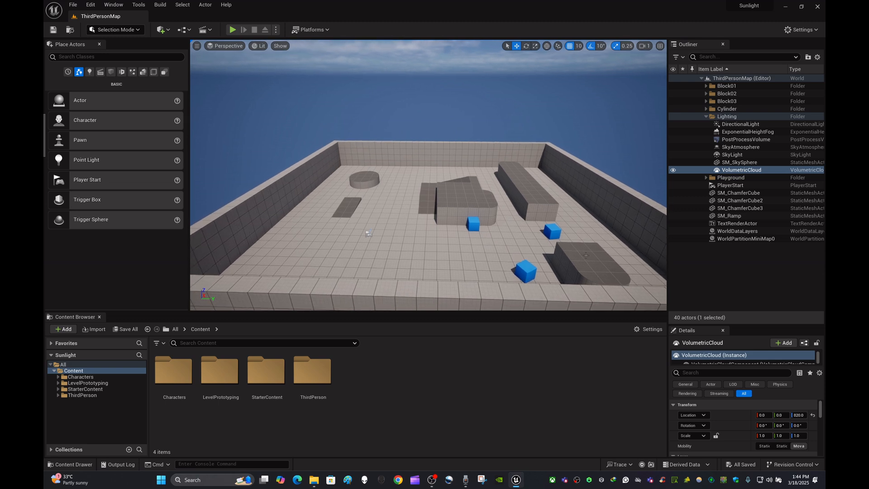
{"action": "left_click", "coordinate": [750, 277]}
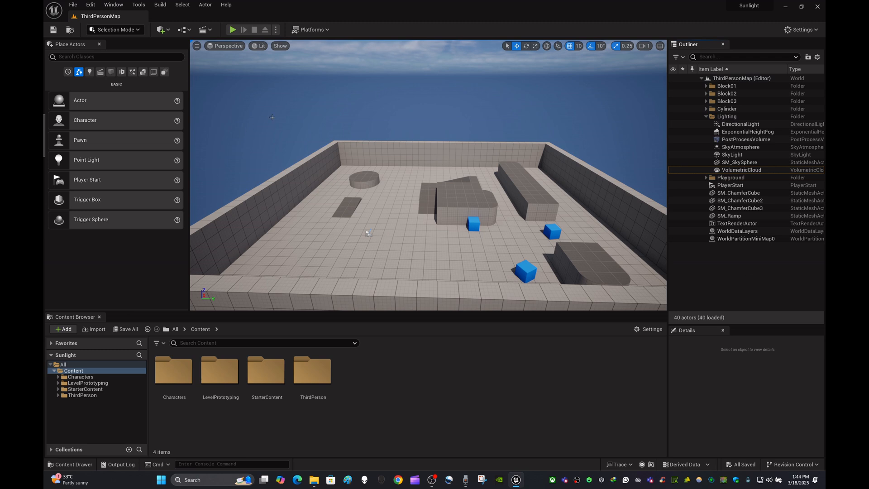
- Create a new level from the Basic template
{"action": "right_click_drag", "start_coordinate": [216, 117], "coordinate": [214, 115]}
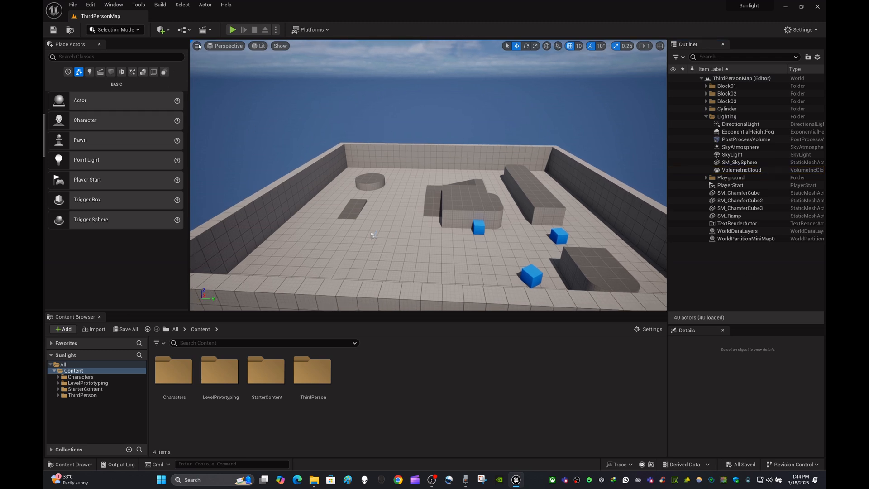
{"action": "left_click", "coordinate": [168, 31]}
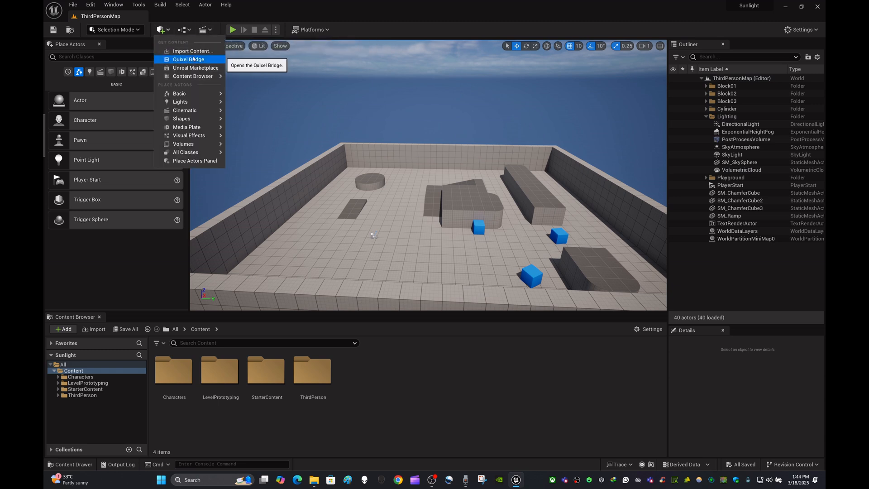
{"action": "left_click", "coordinate": [73, 4]}
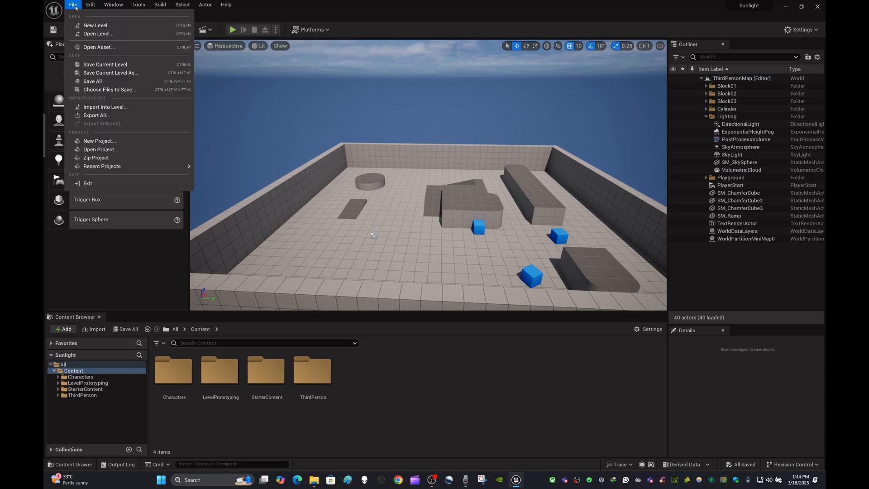
{"action": "left_click", "coordinate": [98, 27]}
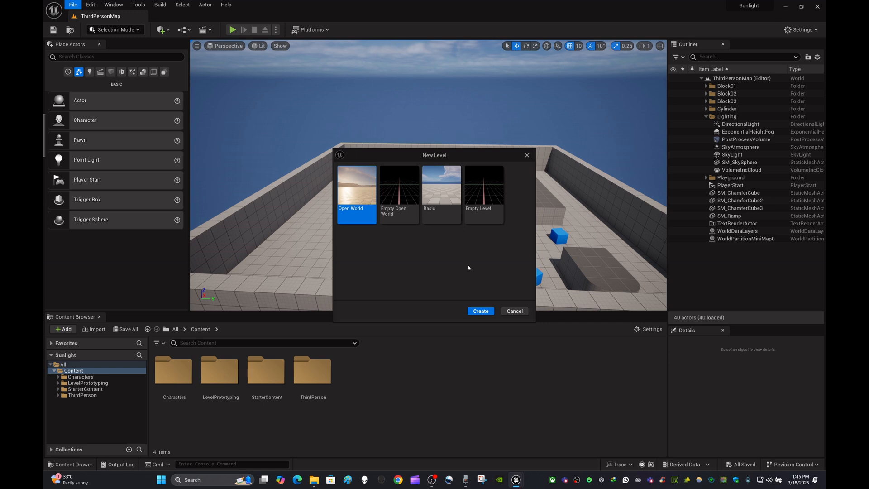
{"action": "left_click", "coordinate": [483, 191]}
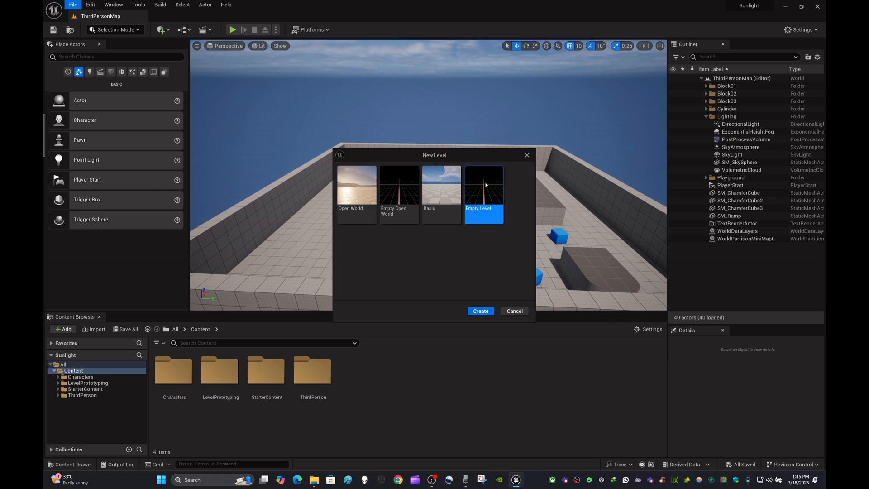
{"action": "left_click", "coordinate": [444, 188]}
{"action": "left_click", "coordinate": [480, 311]}
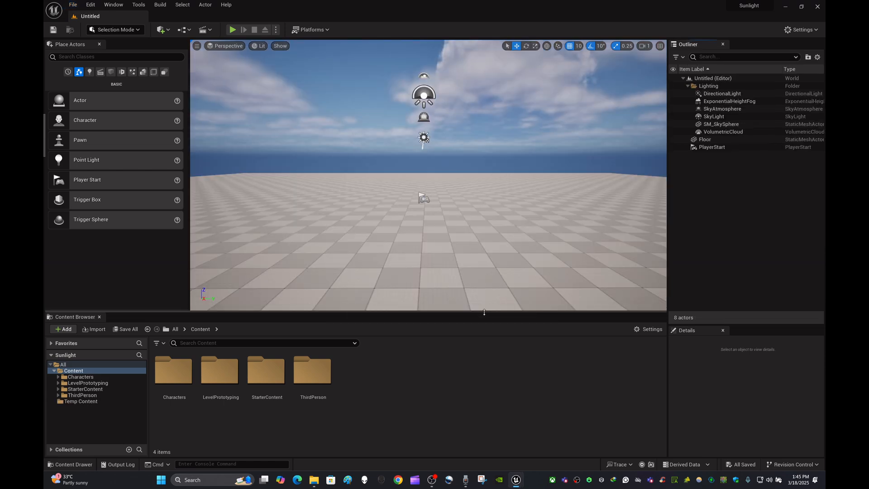
- Collapse the Lighting folder in the Outliner and delete the Floor mesh from the level
{"action": "right_click_drag", "start_coordinate": [479, 216], "coordinate": [371, 226]}
{"action": "key", "text": "s"}
{"action": "key", "text": "s"}
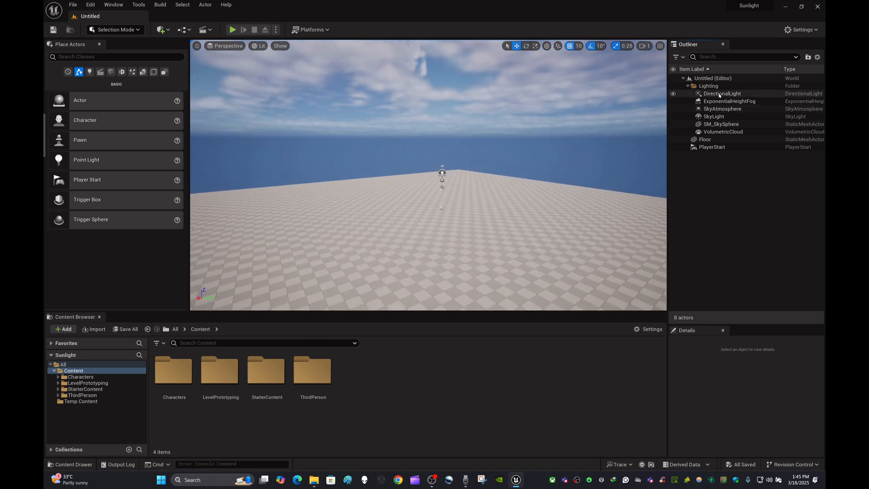
{"action": "left_click", "coordinate": [688, 86]}
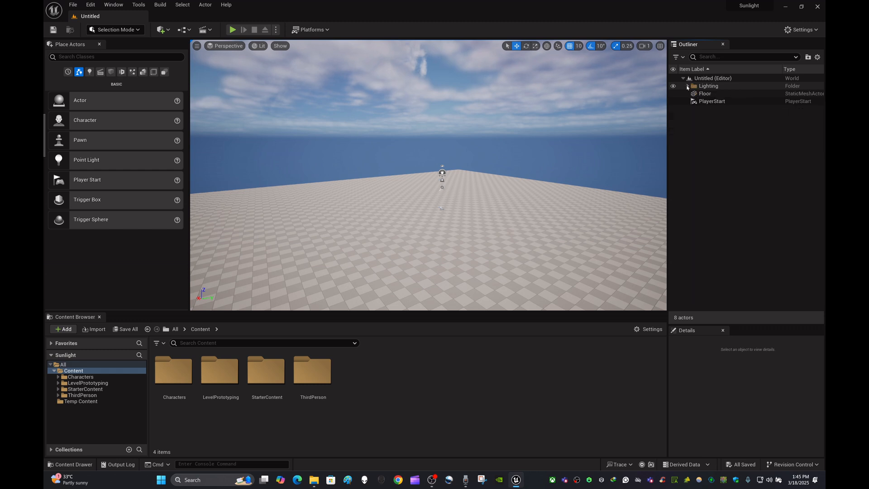
{"action": "left_click", "coordinate": [566, 213]}
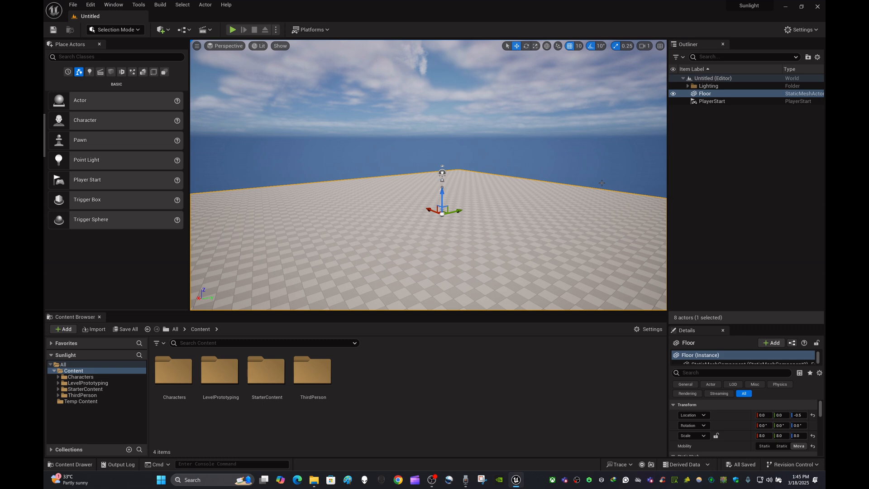
{"action": "key", "text": "Delete"}
- Switch the editor to Landscape mode and check the extent of the new landscape's preview grid
{"action": "right_click_drag", "start_coordinate": [601, 183], "coordinate": [581, 184]}
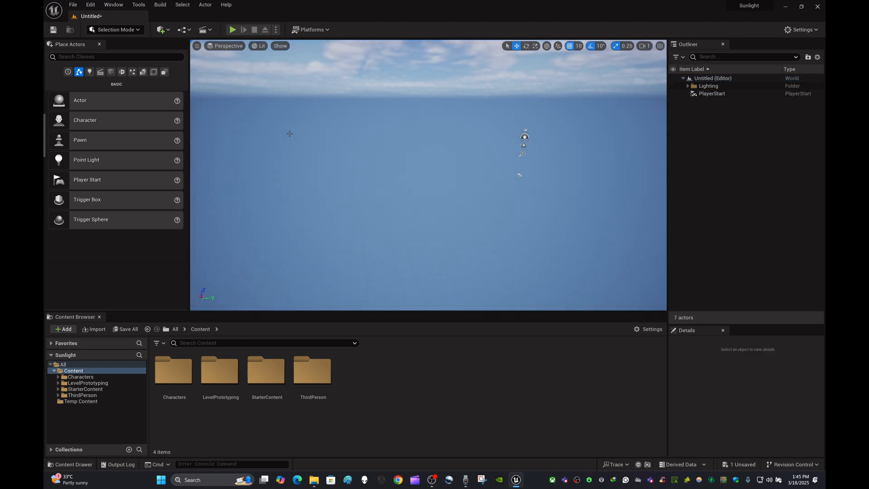
{"action": "left_click", "coordinate": [138, 30]}
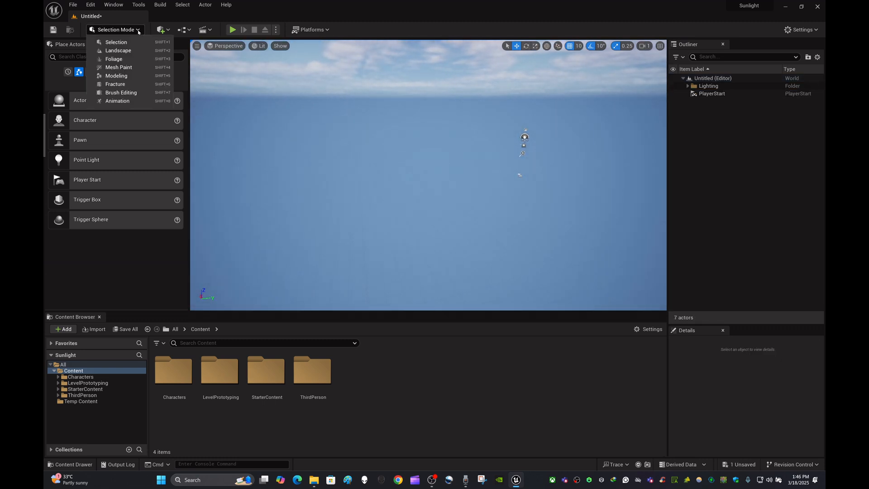
{"action": "left_click", "coordinate": [133, 50]}
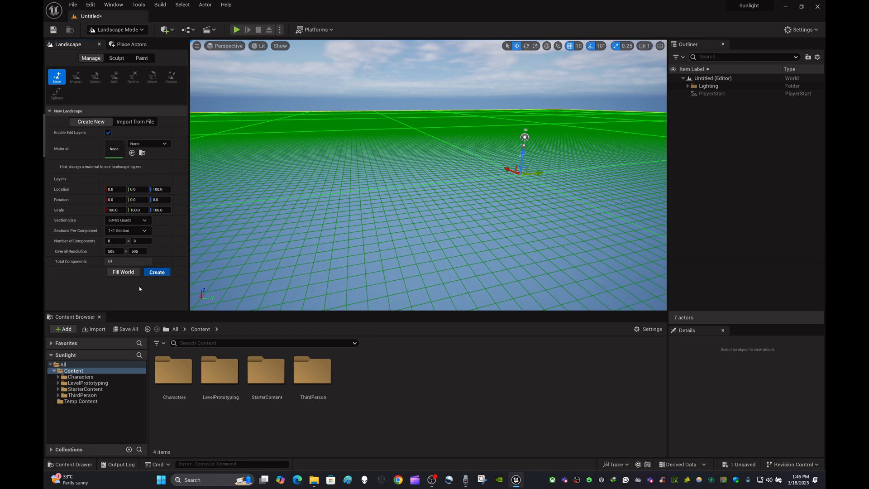
{"action": "right_click_drag", "start_coordinate": [362, 181], "coordinate": [281, 172]}
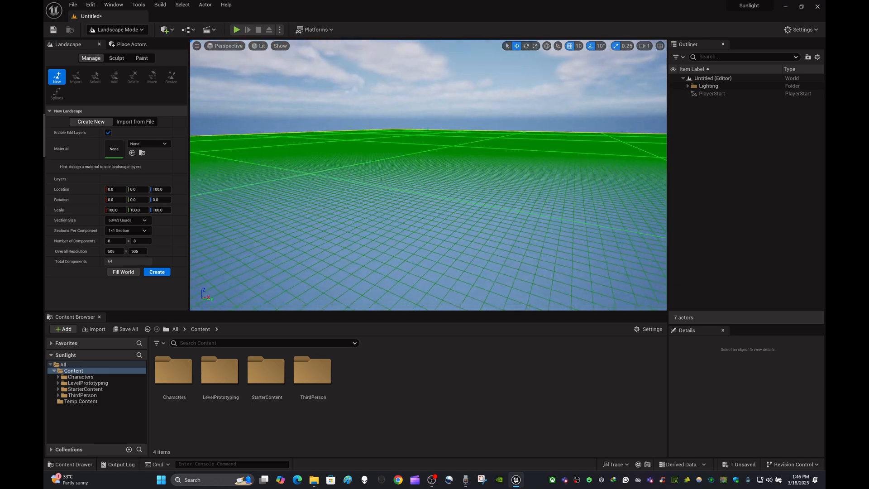
{"action": "mouse_move", "coordinate": [259, 230]}
{"action": "right_mouse_down"}
{"action": "mouse_move", "coordinate": [277, 235]}
{"action": "mouse_move", "coordinate": [294, 262]}
{"action": "mouse_move", "coordinate": [308, 235]}
{"action": "mouse_move", "coordinate": [259, 230]}
{"action": "right_mouse_up"}
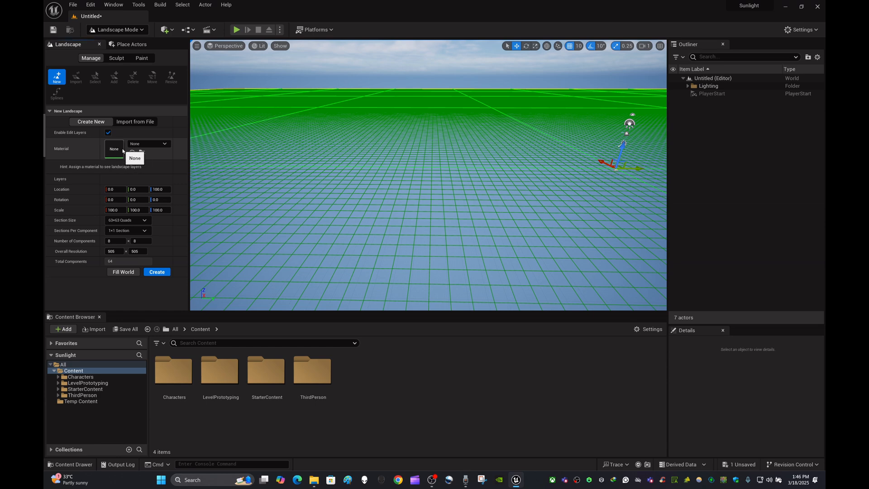
- Browse the available materials for the new landscape and close the list without choosing one
{"action": "left_click", "coordinate": [150, 144]}
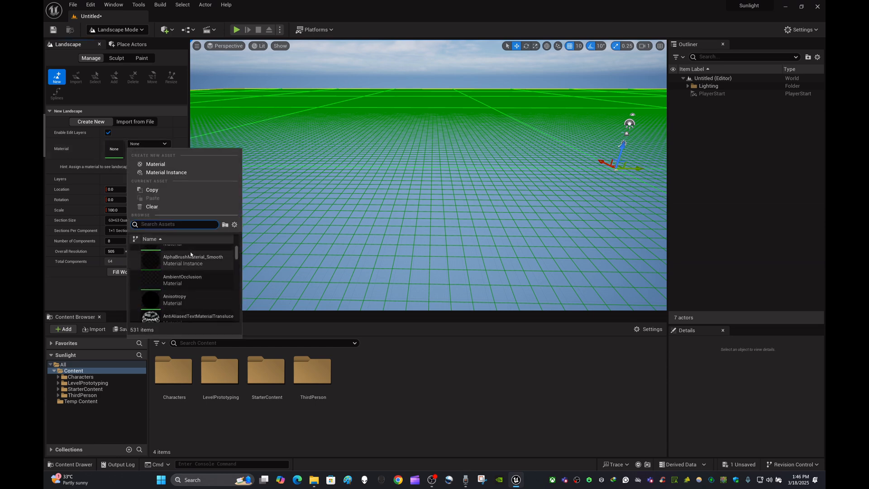
{"action": "scroll", "coordinate": [190, 255], "scroll_direction": "down", "scroll_amount": 1}
{"action": "left_click", "coordinate": [407, 376]}
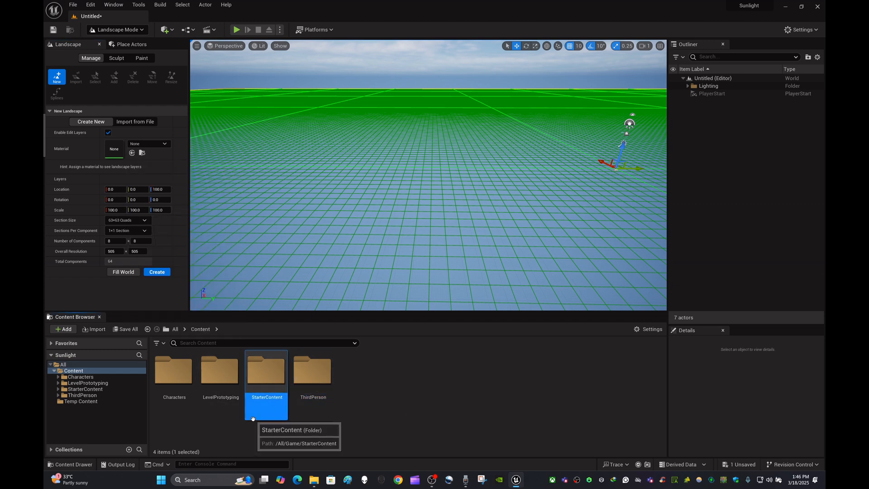
- Open the Materials folder inside StarterContent in the Content Browser
{"action": "double_click", "coordinate": [271, 371]}
{"action": "left_click", "coordinate": [449, 411]}
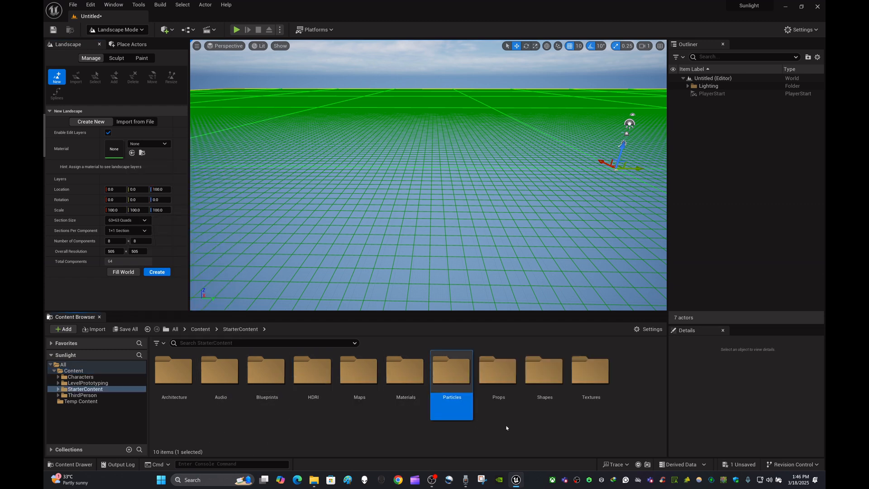
{"action": "left_click", "coordinate": [508, 426]}
{"action": "double_click", "coordinate": [406, 373]}
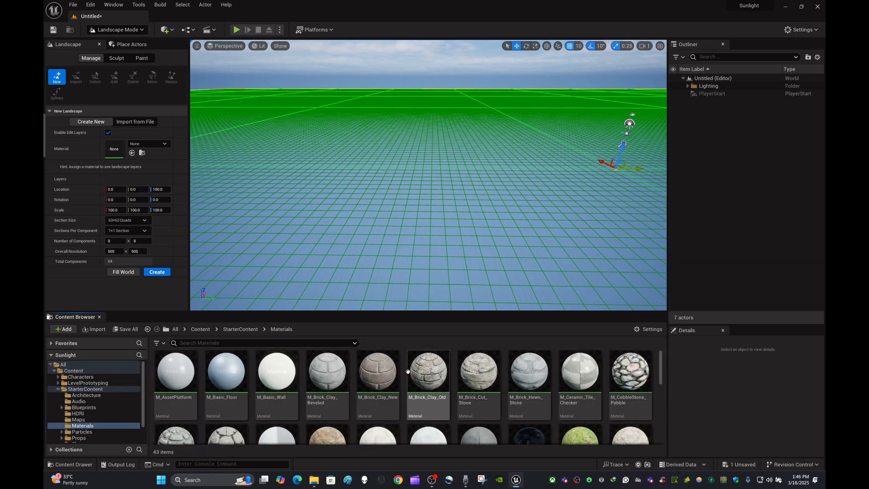
- Assign the M_Ground_Grass material to the new landscape and create the landscape with the default size settings
{"action": "scroll", "coordinate": [544, 422], "scroll_direction": "down", "scroll_amount": 2}
{"action": "scroll", "coordinate": [545, 423], "scroll_direction": "down", "scroll_amount": 2}
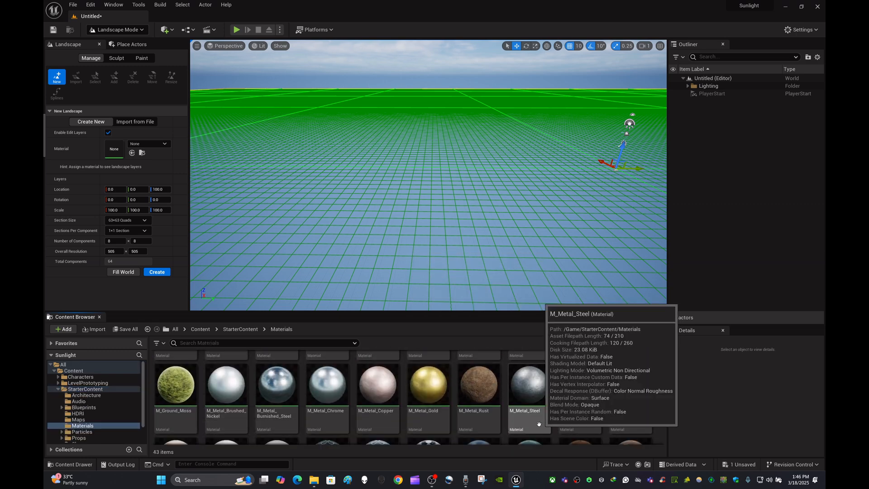
{"action": "scroll", "coordinate": [483, 416], "scroll_direction": "up", "scroll_amount": 1}
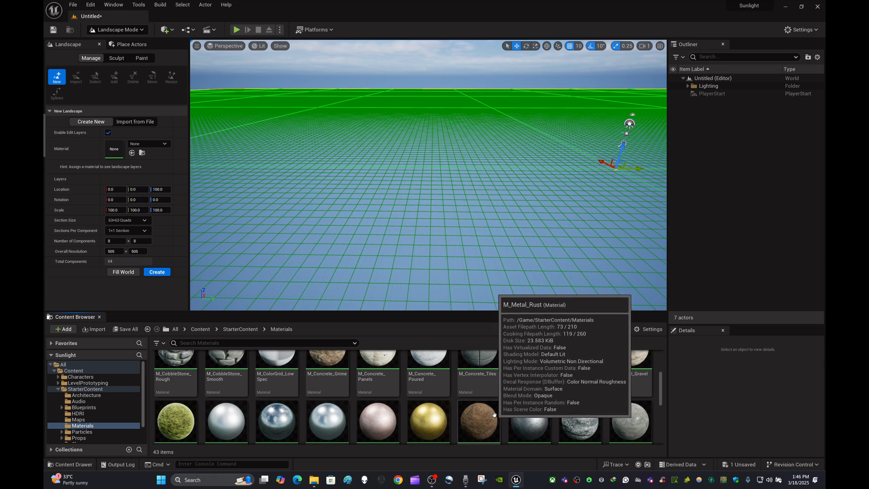
{"action": "scroll", "coordinate": [493, 414], "scroll_direction": "up", "scroll_amount": 1}
{"action": "scroll", "coordinate": [493, 415], "scroll_direction": "down", "scroll_amount": 1}
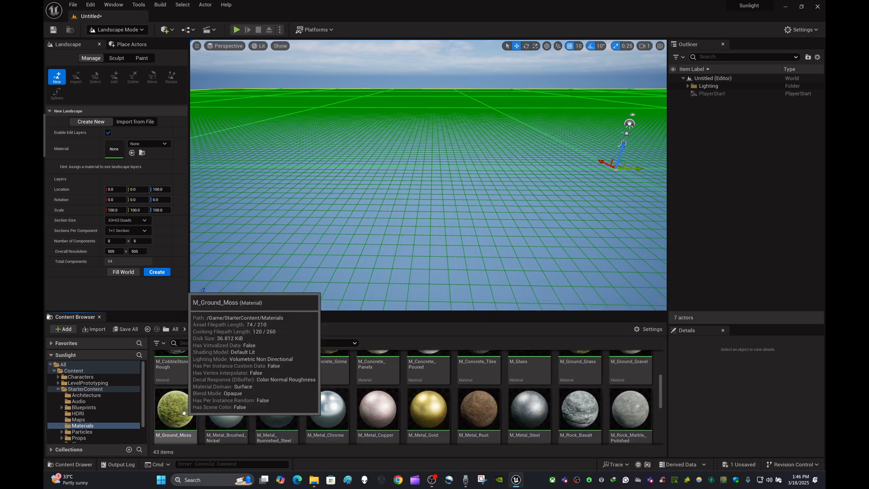
{"action": "scroll", "coordinate": [179, 411], "scroll_direction": "up", "scroll_amount": 2}
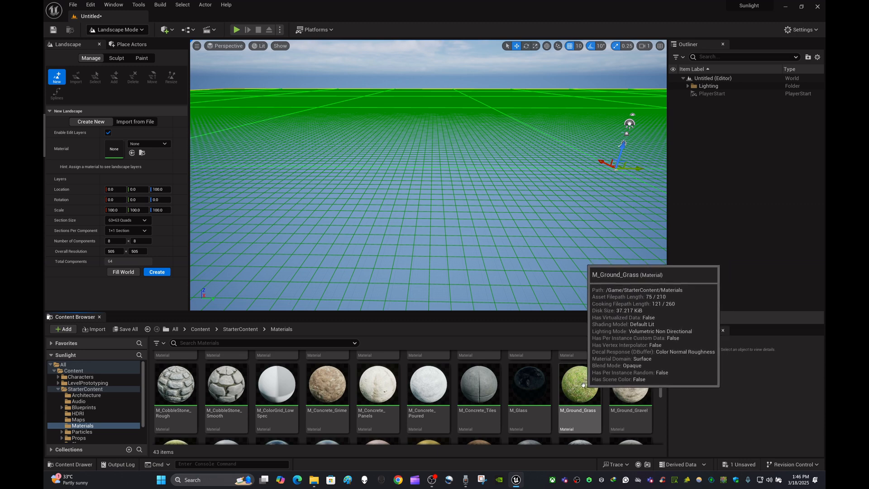
{"action": "left_click_drag", "start_coordinate": [584, 385], "coordinate": [133, 153]}
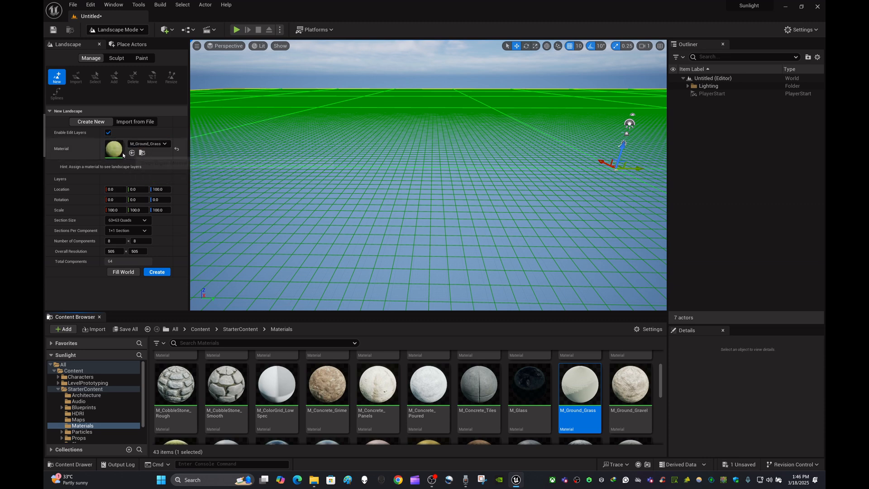
{"action": "left_click", "coordinate": [158, 272]}
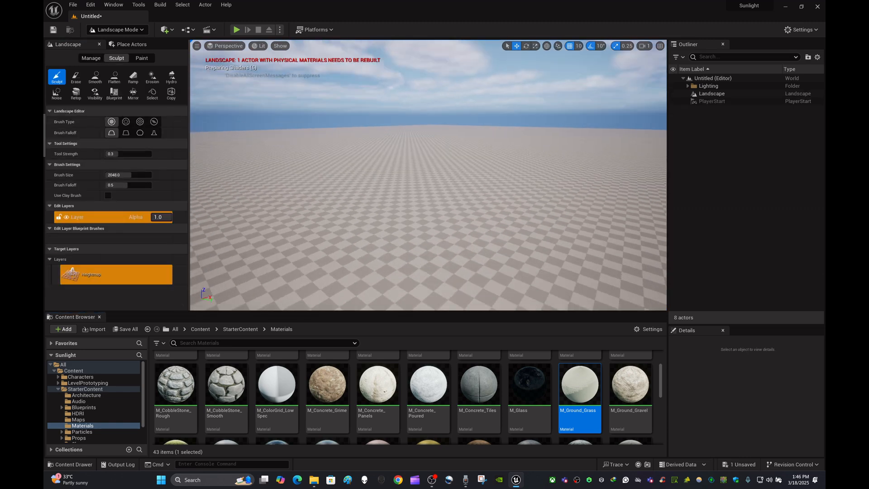
- Look across the grass landscape, try a few sculpt strokes on it and undo them
{"action": "mouse_move", "coordinate": [572, 102]}
{"action": "right_mouse_down"}
{"action": "mouse_move", "coordinate": [604, 134]}
{"action": "mouse_move", "coordinate": [575, 84]}
{"action": "mouse_move", "coordinate": [584, 89]}
{"action": "right_mouse_up"}
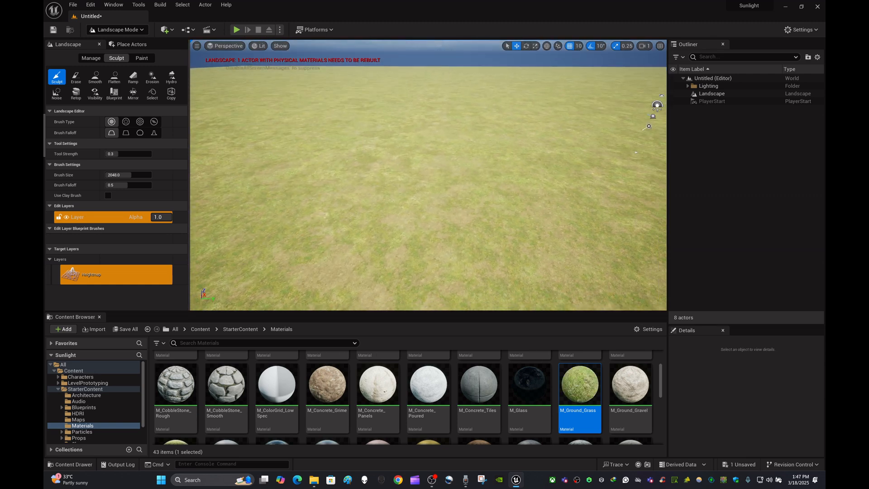
{"action": "mouse_move", "coordinate": [590, 251]}
{"action": "right_mouse_down"}
{"action": "mouse_move", "coordinate": [627, 253]}
{"action": "mouse_move", "coordinate": [645, 268]}
{"action": "mouse_move", "coordinate": [660, 242]}
{"action": "mouse_move", "coordinate": [536, 241]}
{"action": "right_mouse_up"}
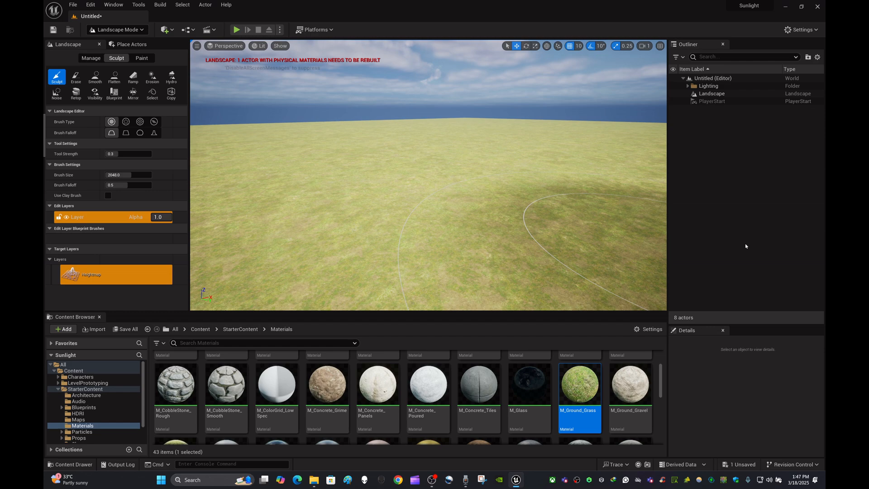
{"action": "mouse_move", "coordinate": [480, 210]}
{"action": "right_mouse_down"}
{"action": "mouse_move", "coordinate": [597, 211]}
{"action": "mouse_move", "coordinate": [589, 208]}
{"action": "mouse_move", "coordinate": [594, 232]}
{"action": "right_mouse_up"}
{"action": "key", "text": "w"}
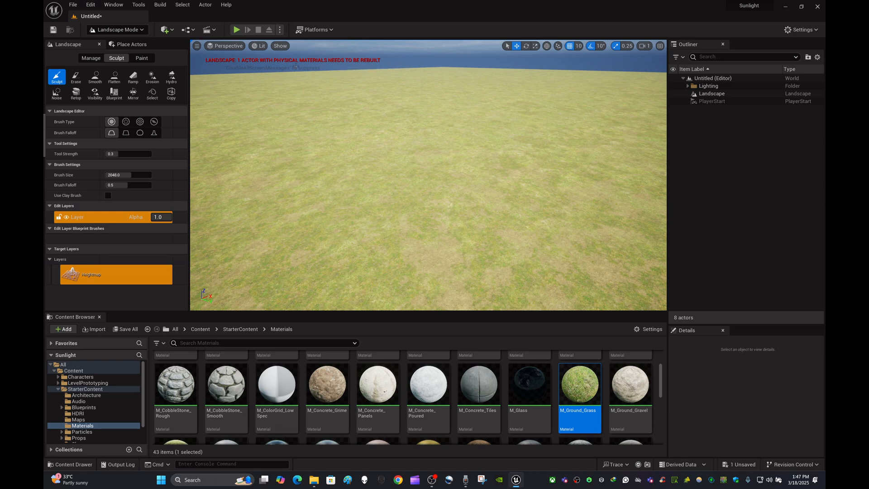
{"action": "left_click_drag", "start_coordinate": [395, 66], "coordinate": [360, 58]}
{"action": "key", "text": "ctrl+z"}
{"action": "key", "text": "ctrl+z"}
{"action": "key", "text": "ctrl+z"}
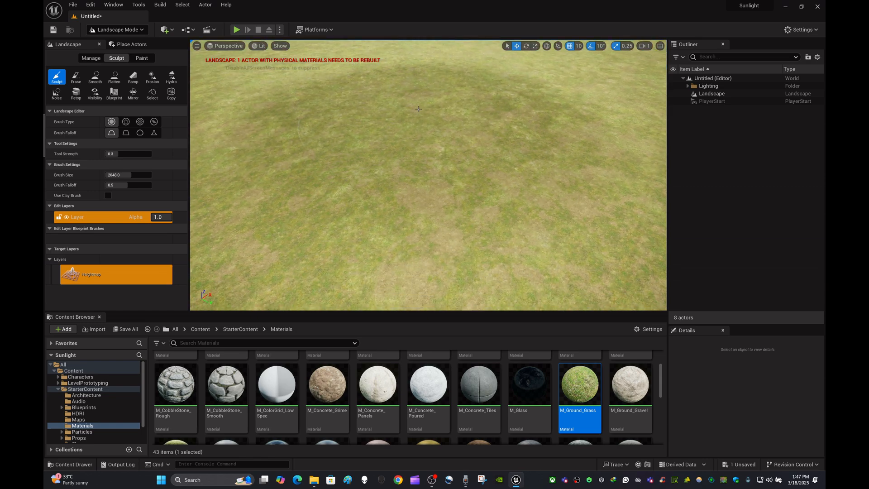
{"action": "right_click_drag", "start_coordinate": [428, 174], "coordinate": [422, 203]}
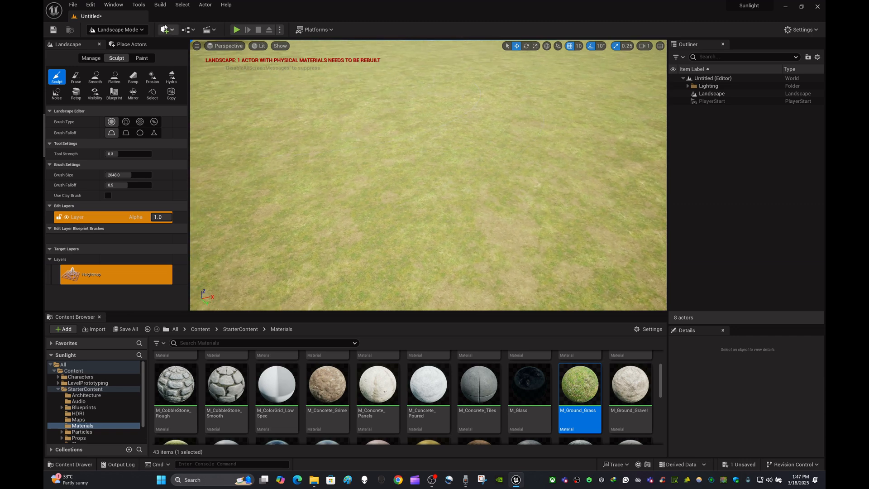
- Check the Build options without running any, play-test the level in the viewport, and stop the session
{"action": "left_click", "coordinate": [162, 5]}
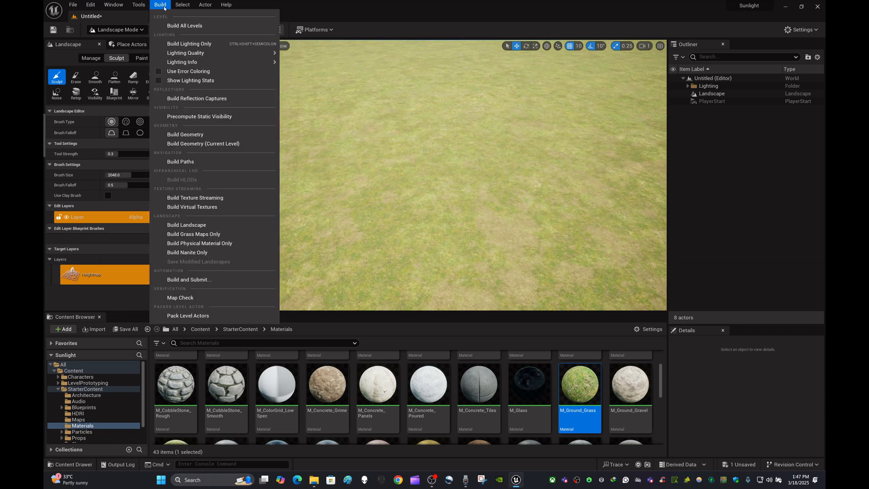
{"action": "mouse_move", "coordinate": [254, 53]}
{"action": "left_click", "coordinate": [362, 32]}
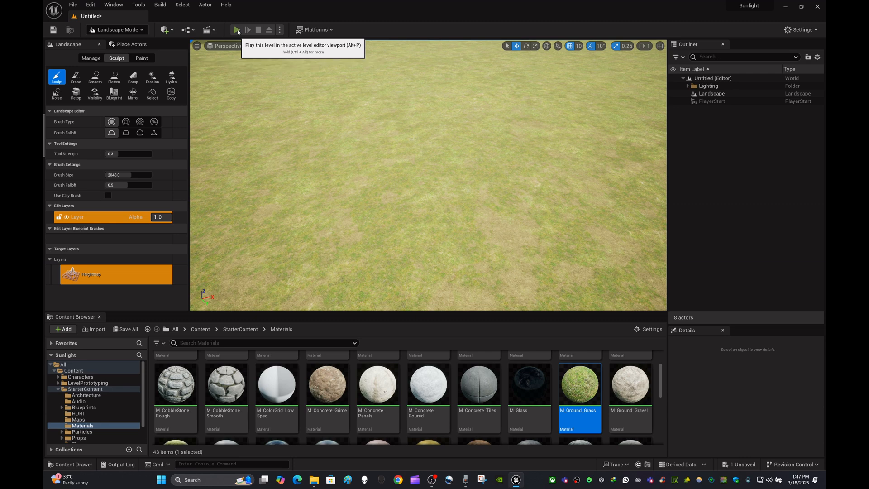
{"action": "left_click", "coordinate": [238, 29]}
{"action": "left_click", "coordinate": [359, 109]}
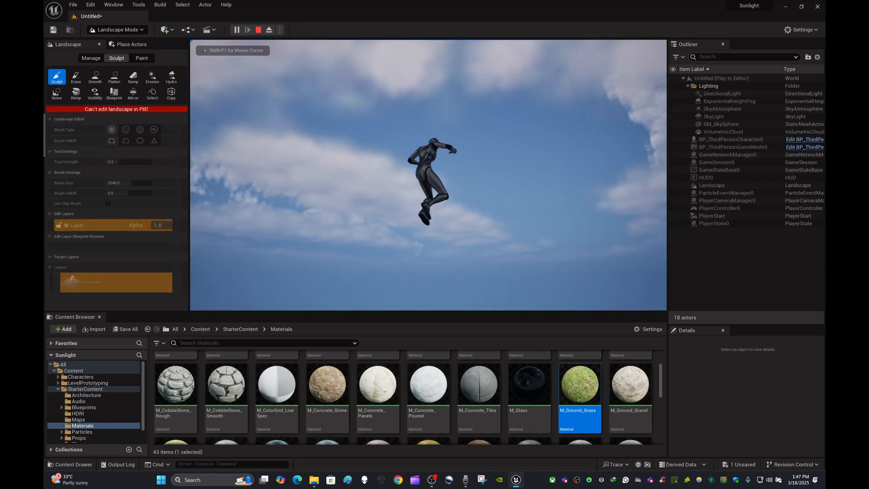
{"action": "key", "text": "Escape"}
- Select the Landscape actor and look around the viewport for the terrain, dismissing its context options
{"action": "right_click_drag", "start_coordinate": [304, 110], "coordinate": [305, 84]}
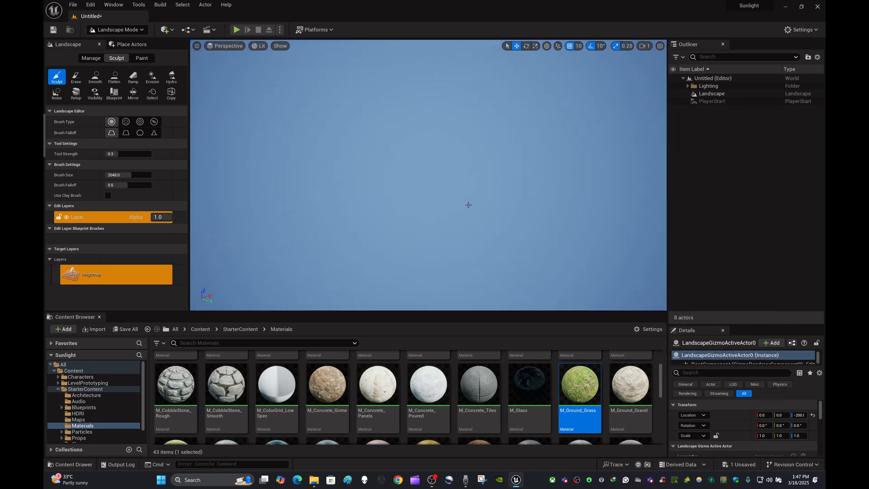
{"action": "right_click_drag", "start_coordinate": [425, 204], "coordinate": [430, 155]}
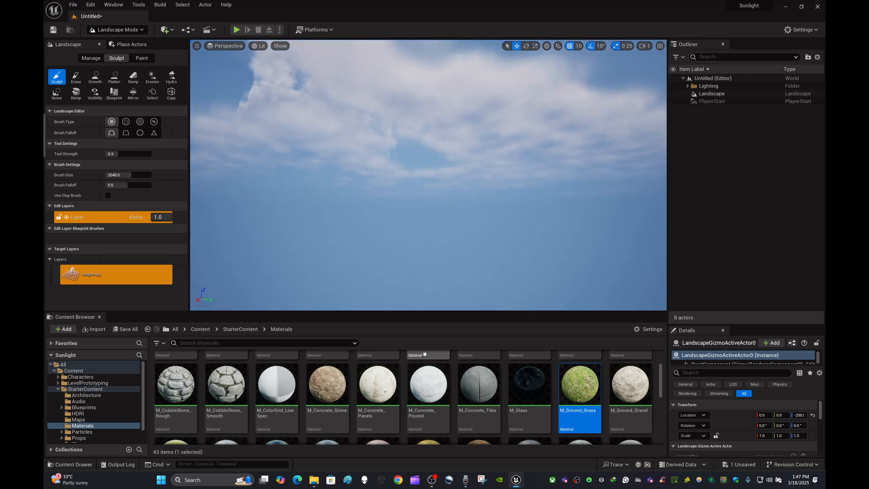
{"action": "left_click", "coordinate": [728, 94]}
{"action": "mouse_move", "coordinate": [471, 175]}
{"action": "right_mouse_down"}
{"action": "mouse_move", "coordinate": [474, 218]}
{"action": "mouse_move", "coordinate": [485, 170]}
{"action": "right_mouse_up"}
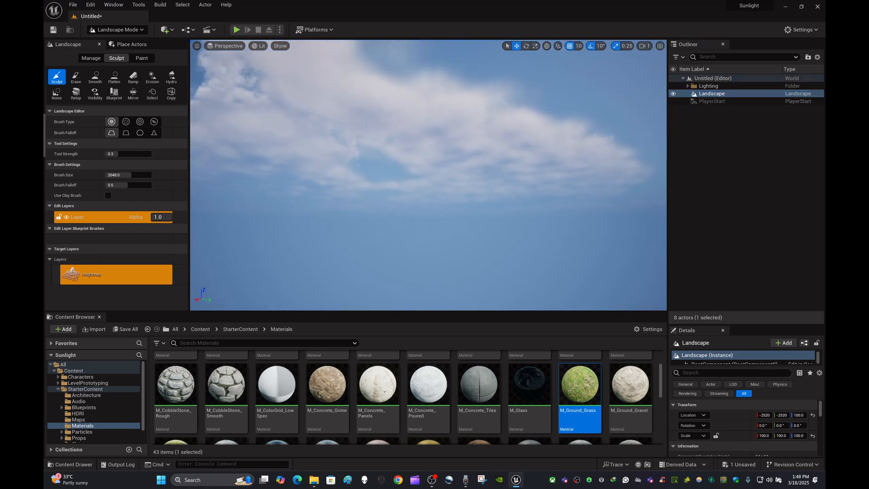
{"action": "right_click", "coordinate": [489, 179]}
{"action": "right_click", "coordinate": [442, 268]}
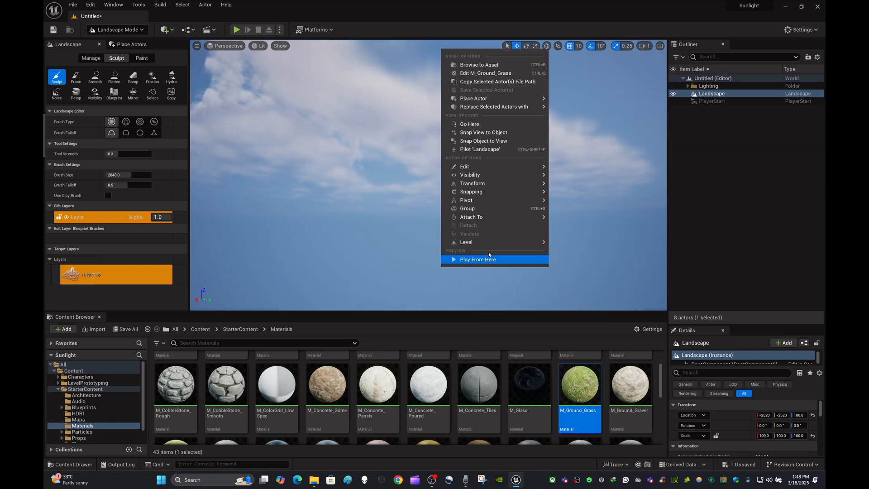
{"action": "key", "text": "Escape"}
{"action": "right_click_drag", "start_coordinate": [459, 239], "coordinate": [461, 321]}
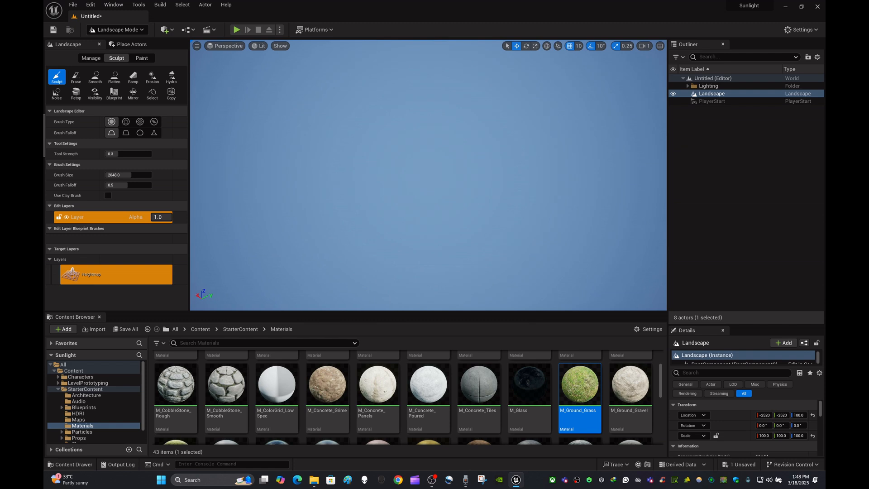
{"action": "right_click_drag", "start_coordinate": [320, 176], "coordinate": [322, 135]}
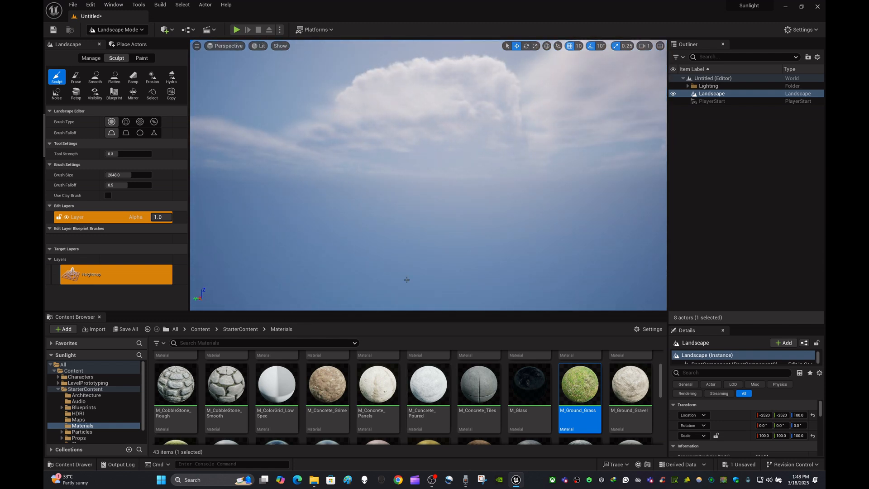
- Return the Content Browser to the StarterContent folder and focus the viewport on the Landscape actor
{"action": "left_click", "coordinate": [242, 329]}
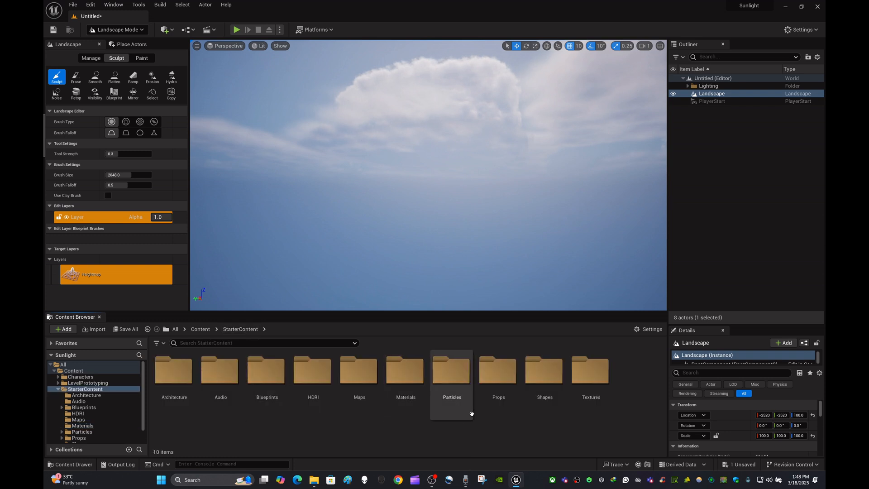
{"action": "left_click", "coordinate": [796, 200]}
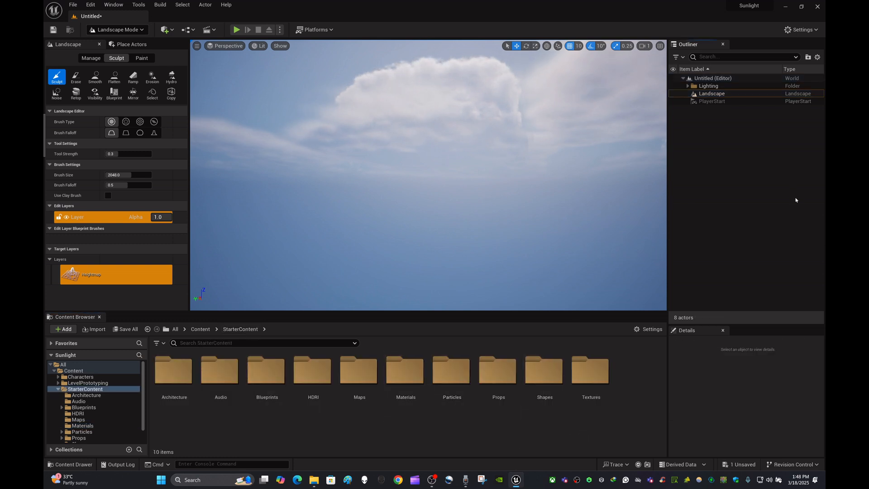
{"action": "double_click", "coordinate": [719, 94]}
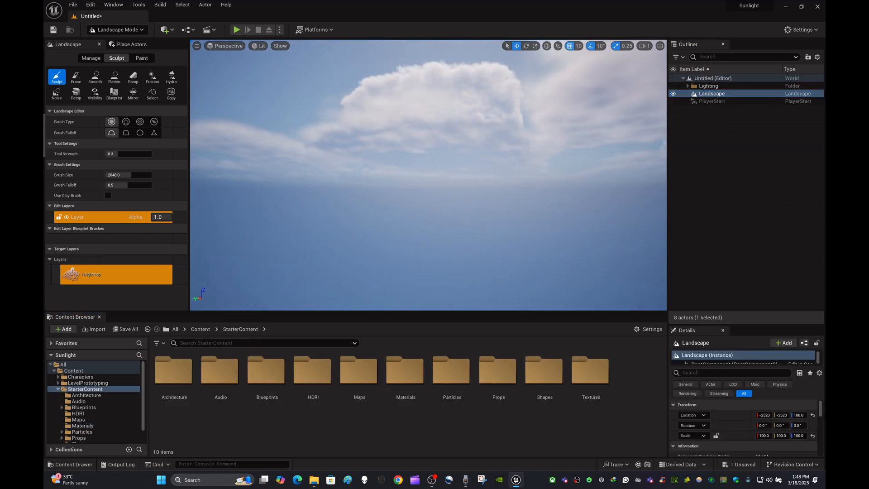
{"action": "right_click_drag", "start_coordinate": [429, 175], "coordinate": [432, 192]}
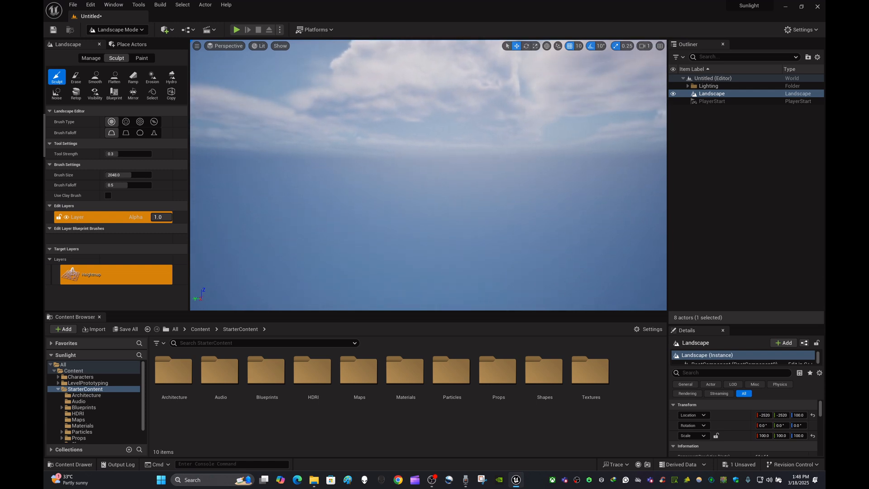
{"action": "left_click", "coordinate": [740, 95]}
{"action": "key", "text": "f"}
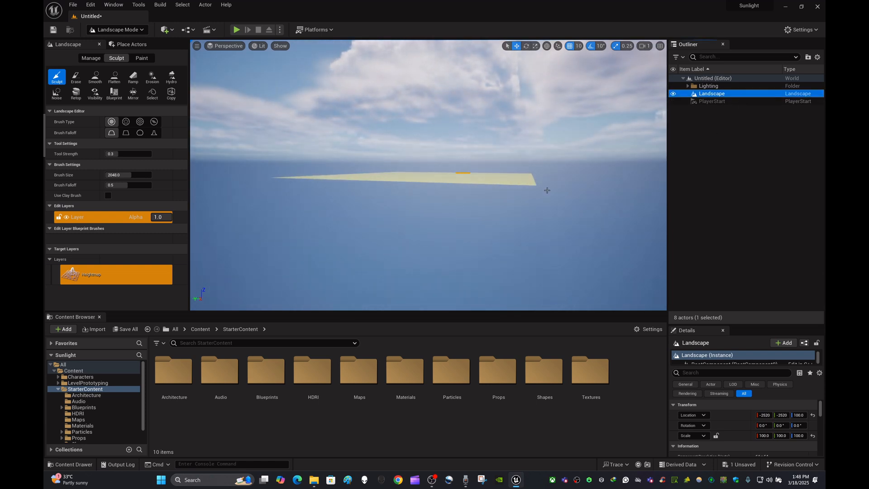
- Fly in over the landscape and examine its edges and grass surface from several directions
{"action": "key", "text": "w"}
{"action": "right_click_drag", "start_coordinate": [538, 210], "coordinate": [450, 213]}
{"action": "key", "text": "w"}
{"action": "scroll", "coordinate": [554, 200], "scroll_direction": "up", "scroll_amount": 7}
{"action": "key", "text": "w"}
{"action": "key", "text": "d"}
{"action": "key", "text": "w"}
{"action": "left_click", "coordinate": [813, 169]}
{"action": "right_click_drag", "start_coordinate": [567, 172], "coordinate": [587, 168]}
{"action": "scroll", "coordinate": [566, 171], "scroll_direction": "down", "scroll_amount": 1}
{"action": "scroll", "coordinate": [428, 175], "scroll_direction": "down", "scroll_amount": 1}
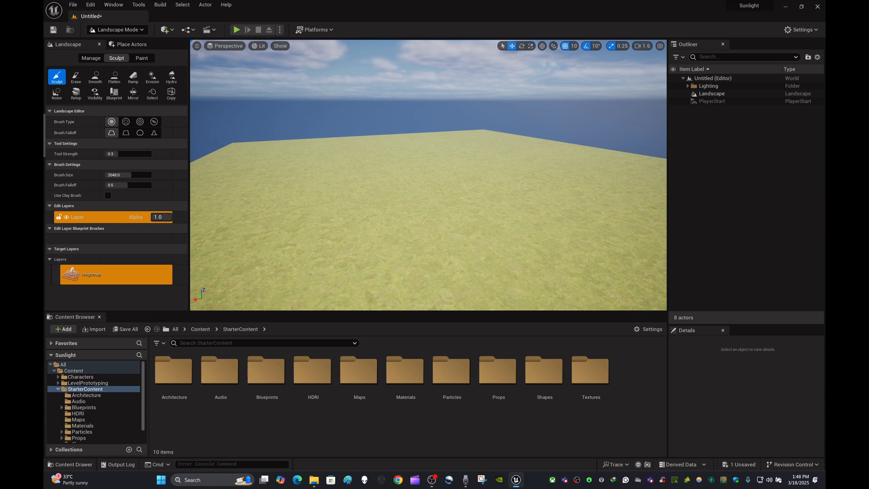
{"action": "right_click", "coordinate": [734, 174]}
{"action": "right_click_drag", "start_coordinate": [466, 161], "coordinate": [445, 170]}
{"action": "mouse_move", "coordinate": [499, 163]}
{"action": "right_mouse_down"}
{"action": "mouse_move", "coordinate": [499, 171]}
{"action": "mouse_move", "coordinate": [502, 149]}
{"action": "mouse_move", "coordinate": [480, 142]}
{"action": "right_mouse_up"}
{"action": "scroll", "coordinate": [507, 149], "scroll_direction": "up", "scroll_amount": 3}
{"action": "key", "text": "w"}
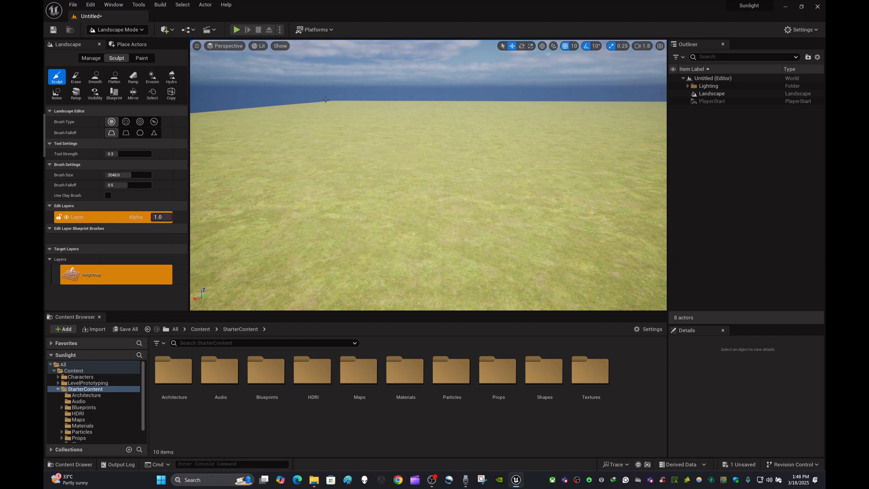
- Try a sculpt stroke on the flat grass terrain and undo it
{"action": "right_click_drag", "start_coordinate": [325, 100], "coordinate": [333, 100]}
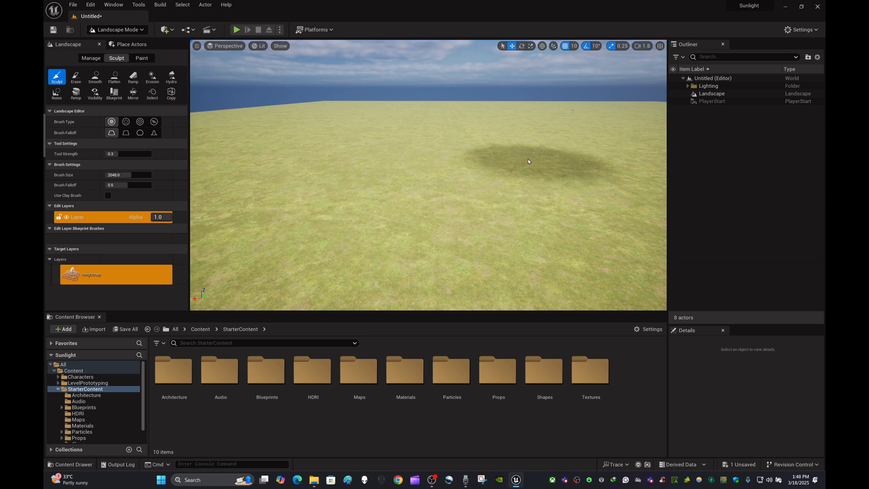
{"action": "left_click_drag", "start_coordinate": [528, 158], "coordinate": [556, 153]}
{"action": "key", "text": "ctrl+z"}
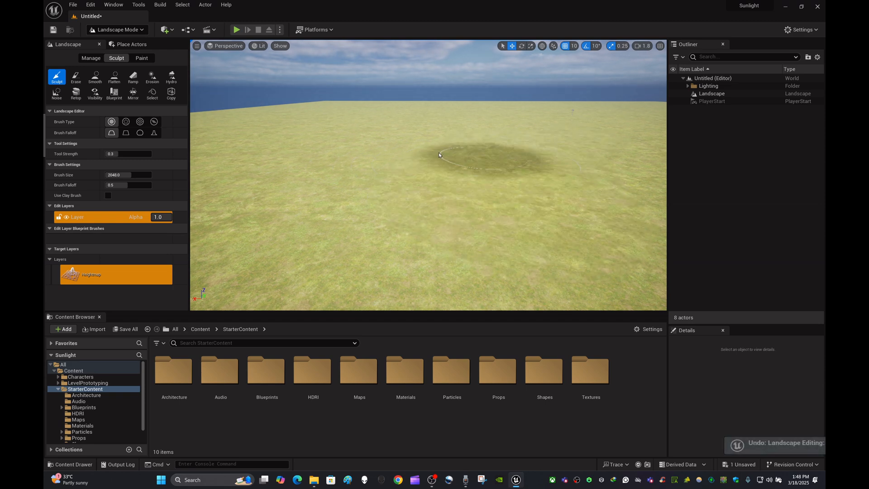
- Play-test the level again, stop it, and look for the selected Landscape actor from the resulting viewpoint
{"action": "left_click", "coordinate": [238, 30]}
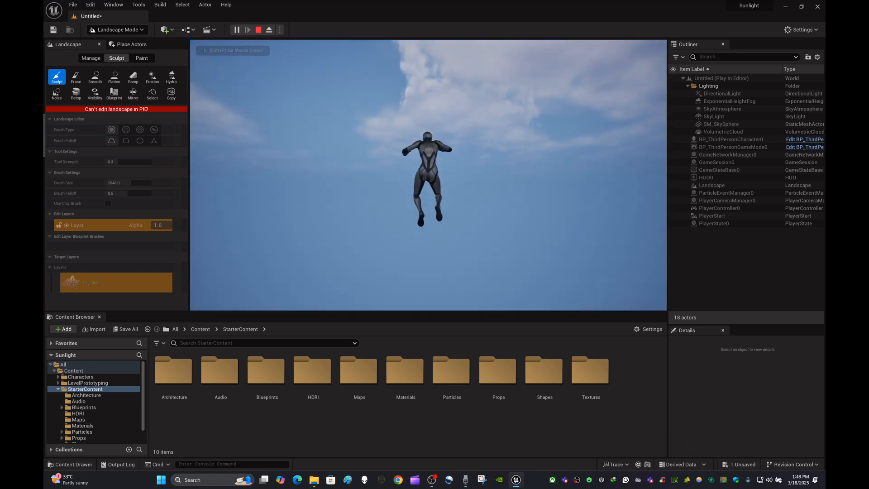
{"action": "key", "text": "Escape"}
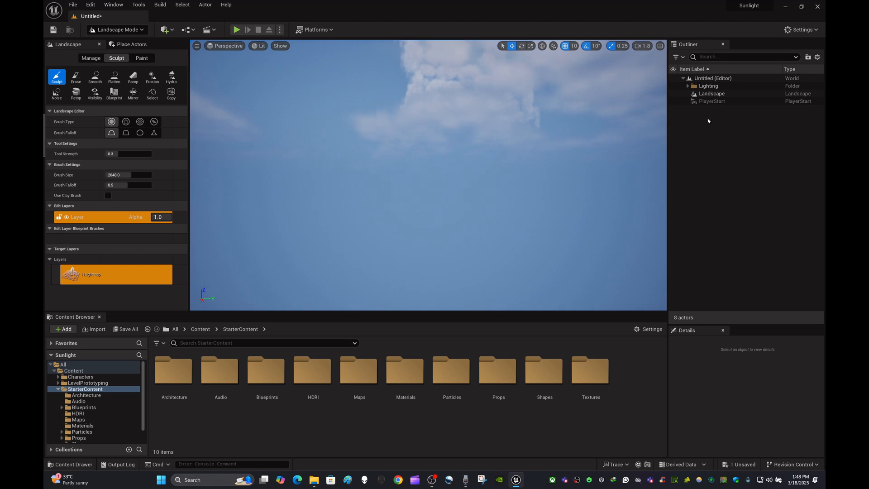
{"action": "left_click", "coordinate": [715, 95]}
{"action": "right_click_drag", "start_coordinate": [438, 184], "coordinate": [438, 184]}
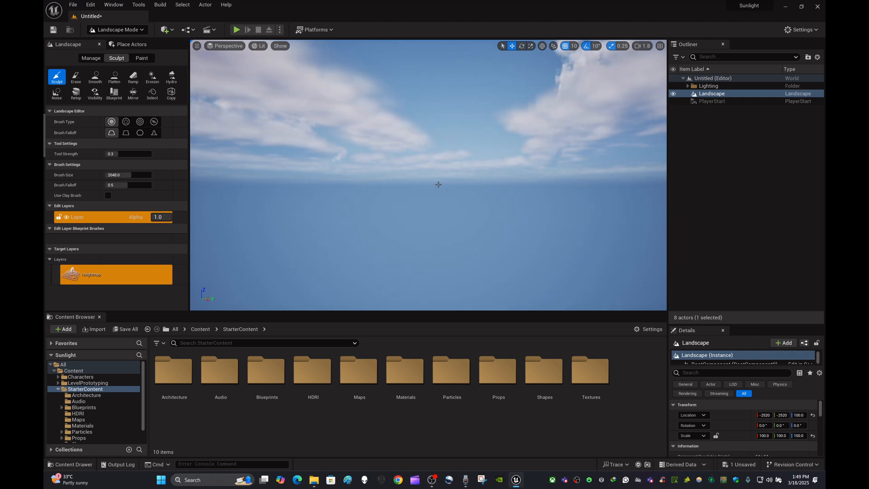
{"action": "right_click_drag", "start_coordinate": [498, 182], "coordinate": [510, 194]}
{"action": "left_click", "coordinate": [739, 132]}
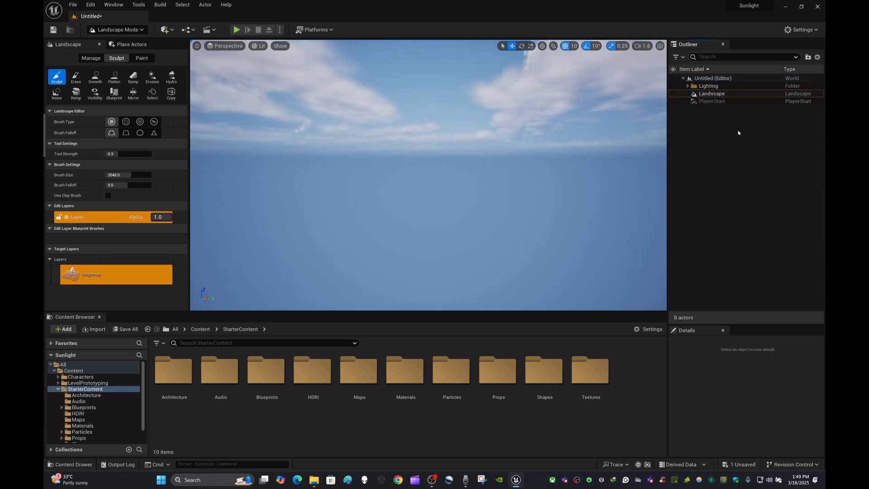
- Focus on the Landscape actor, examine the flat grass terrain from above and several directions, and clear the selection
{"action": "left_click", "coordinate": [734, 95]}
{"action": "key", "text": "f"}
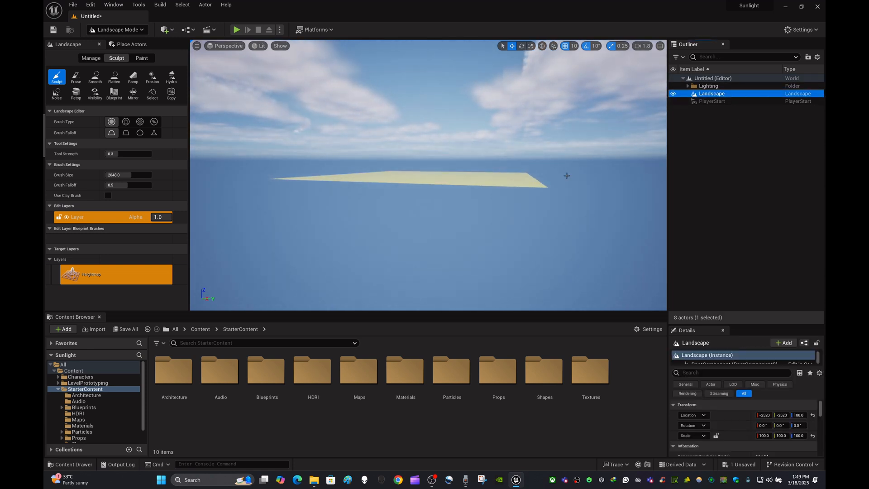
{"action": "right_click_drag", "start_coordinate": [566, 177], "coordinate": [593, 182]}
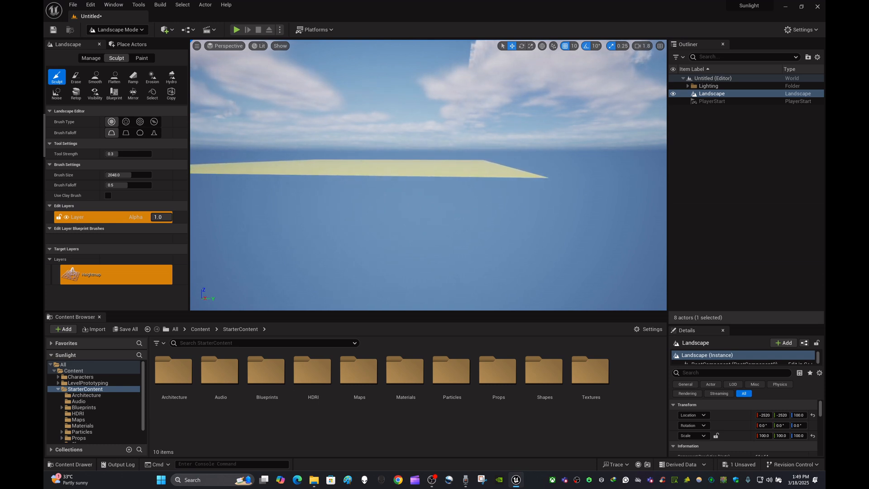
{"action": "key", "text": "w"}
{"action": "right_click_drag", "start_coordinate": [594, 182], "coordinate": [498, 212]}
{"action": "right_click_drag", "start_coordinate": [429, 175], "coordinate": [469, 115]}
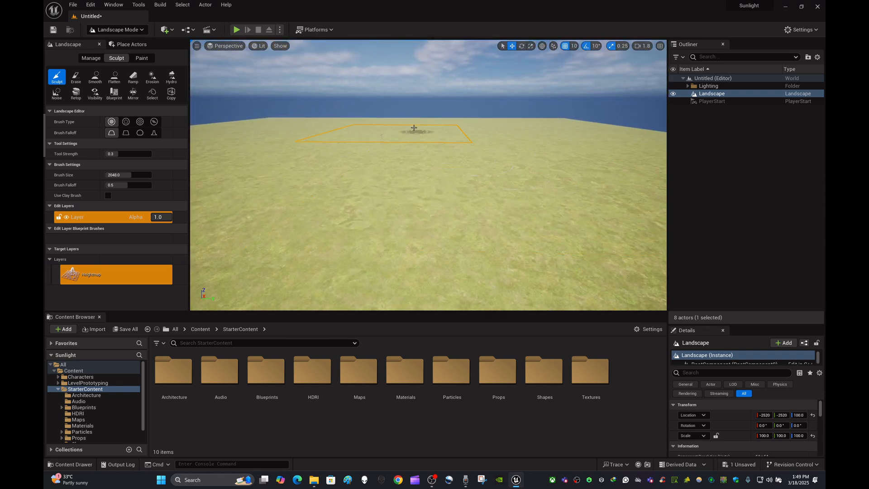
{"action": "mouse_move", "coordinate": [413, 130]}
{"action": "right_mouse_down"}
{"action": "mouse_move", "coordinate": [425, 116]}
{"action": "mouse_move", "coordinate": [403, 121]}
{"action": "right_mouse_up"}
{"action": "key", "text": "w"}
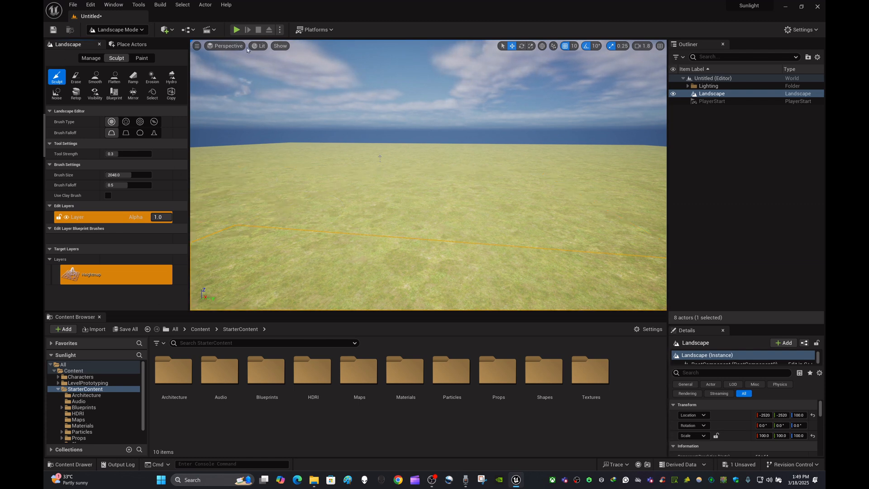
{"action": "mouse_move", "coordinate": [290, 172]}
{"action": "right_mouse_down"}
{"action": "mouse_move", "coordinate": [287, 160]}
{"action": "mouse_move", "coordinate": [288, 168]}
{"action": "right_mouse_up"}
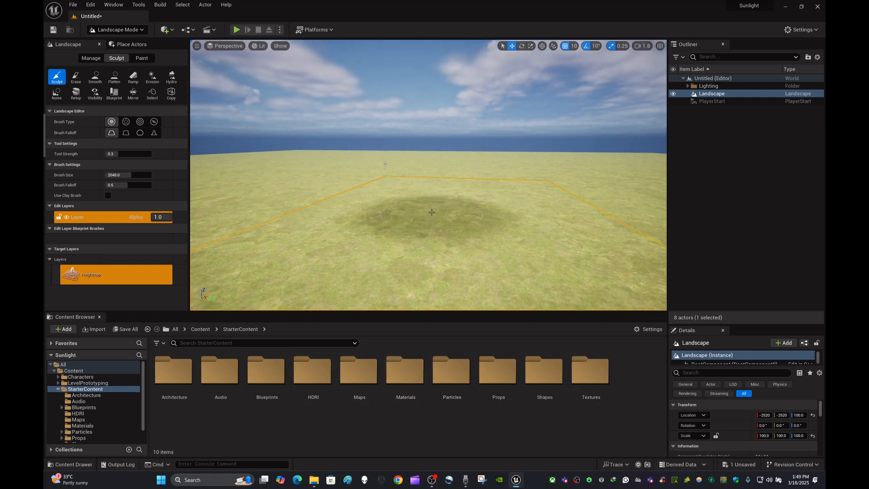
{"action": "mouse_move", "coordinate": [432, 213]}
{"action": "right_mouse_down"}
{"action": "mouse_move", "coordinate": [443, 218]}
{"action": "mouse_move", "coordinate": [428, 221]}
{"action": "right_mouse_up"}
{"action": "left_click", "coordinate": [768, 200]}
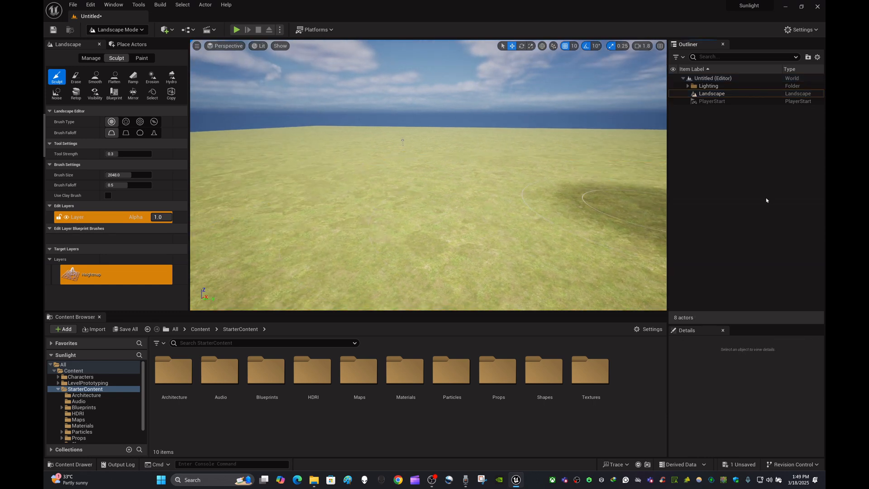
- Play-test the level again to check where the character spawns relative to the grass terrain, and stop the session
{"action": "mouse_move", "coordinate": [645, 200]}
{"action": "right_mouse_down"}
{"action": "mouse_move", "coordinate": [627, 184]}
{"action": "mouse_move", "coordinate": [656, 183]}
{"action": "mouse_move", "coordinate": [660, 208]}
{"action": "mouse_move", "coordinate": [638, 191]}
{"action": "mouse_move", "coordinate": [617, 197]}
{"action": "mouse_move", "coordinate": [634, 237]}
{"action": "mouse_move", "coordinate": [519, 170]}
{"action": "right_mouse_up"}
{"action": "key", "text": "w"}
{"action": "key", "text": "s"}
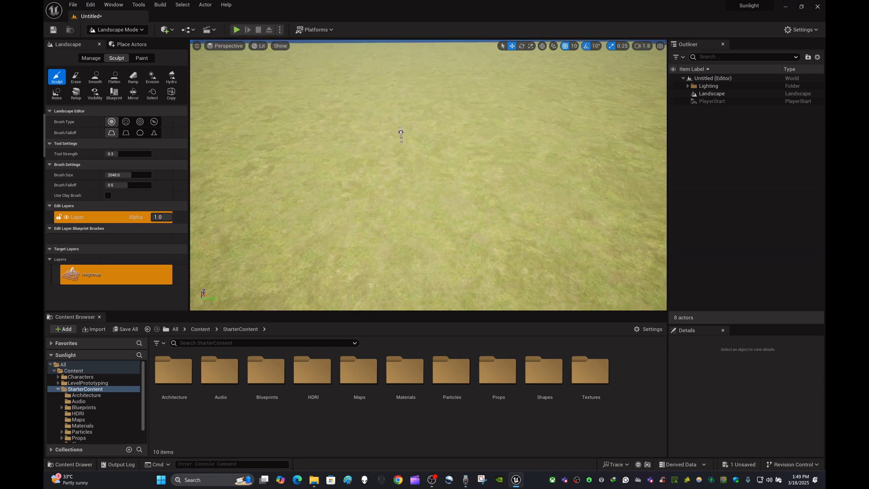
{"action": "left_click", "coordinate": [236, 31]}
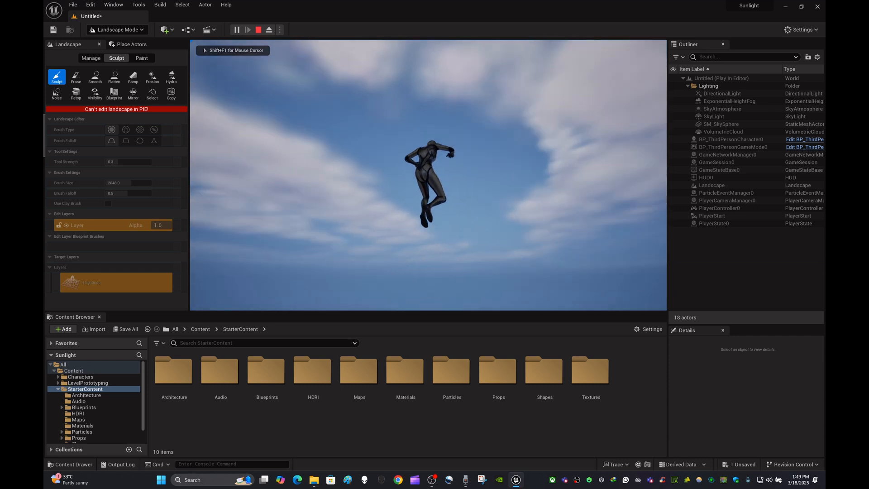
{"action": "key", "text": "Escape"}
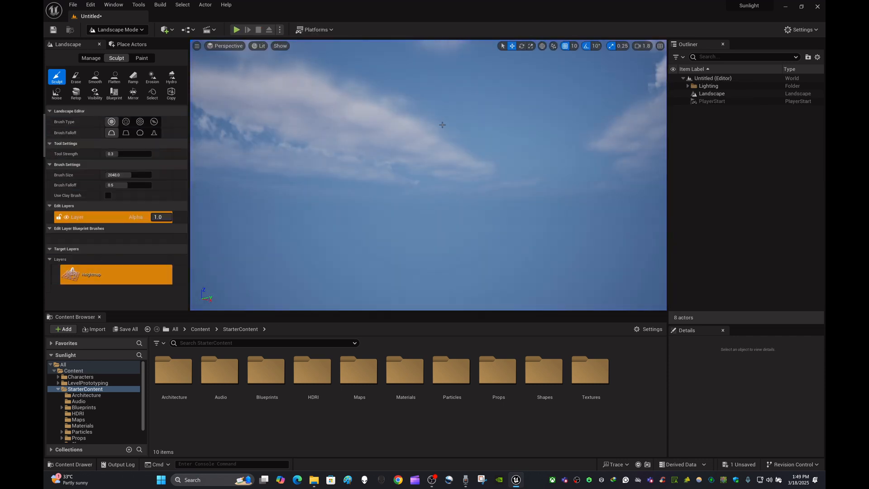
- Bring the Landscape actor back into view and switch the editor from Landscape mode to Selection mode
{"action": "left_click", "coordinate": [734, 94]}
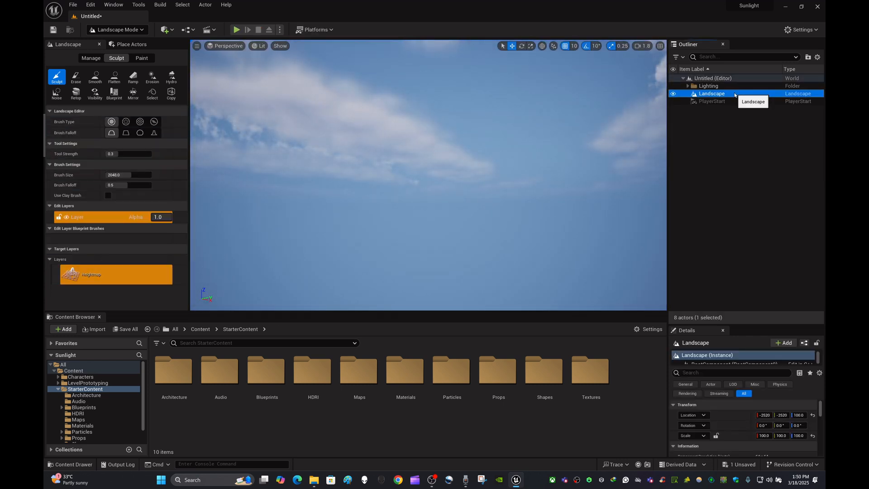
{"action": "mouse_move", "coordinate": [531, 145]}
{"action": "right_mouse_down"}
{"action": "mouse_move", "coordinate": [532, 190]}
{"action": "mouse_move", "coordinate": [531, 153]}
{"action": "mouse_move", "coordinate": [531, 190]}
{"action": "mouse_move", "coordinate": [588, 193]}
{"action": "mouse_move", "coordinate": [566, 168]}
{"action": "mouse_move", "coordinate": [548, 170]}
{"action": "mouse_move", "coordinate": [550, 195]}
{"action": "mouse_move", "coordinate": [566, 191]}
{"action": "right_mouse_up"}
{"action": "key", "text": "w"}
{"action": "left_click", "coordinate": [126, 122]}
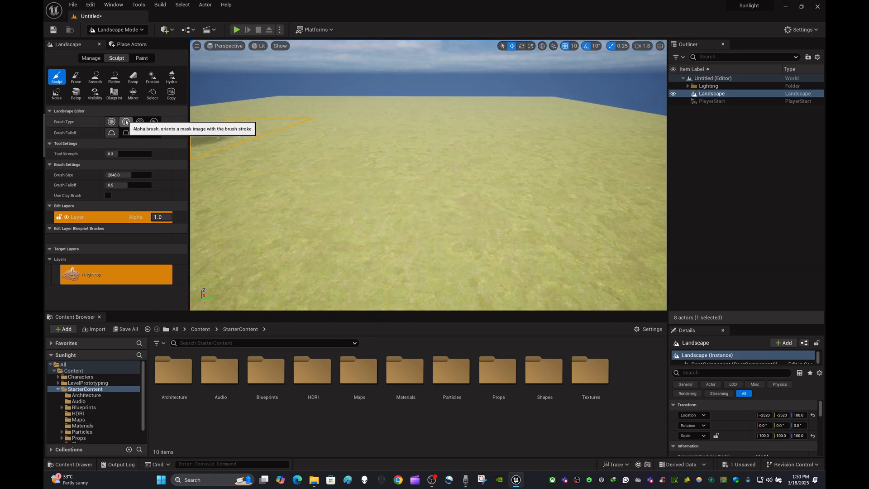
{"action": "mouse_move", "coordinate": [370, 123]}
{"action": "right_mouse_down"}
{"action": "mouse_move", "coordinate": [399, 135]}
{"action": "mouse_move", "coordinate": [349, 137]}
{"action": "right_mouse_up"}
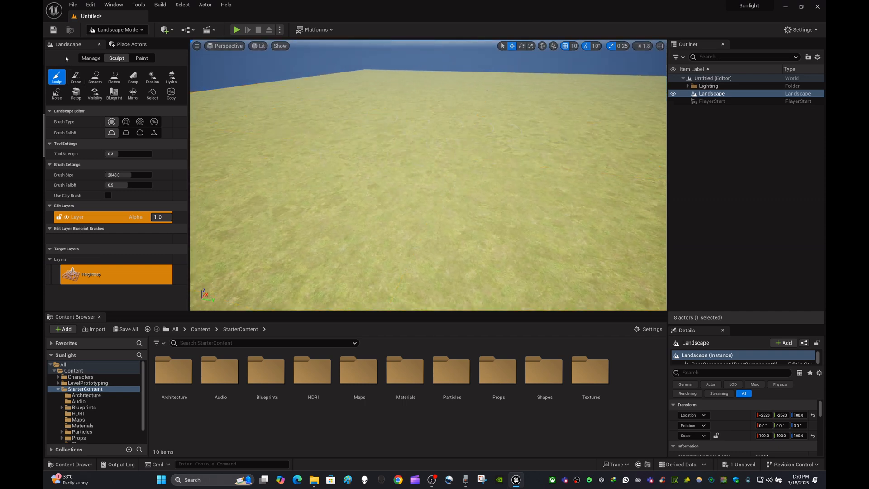
{"action": "left_click", "coordinate": [143, 29]}
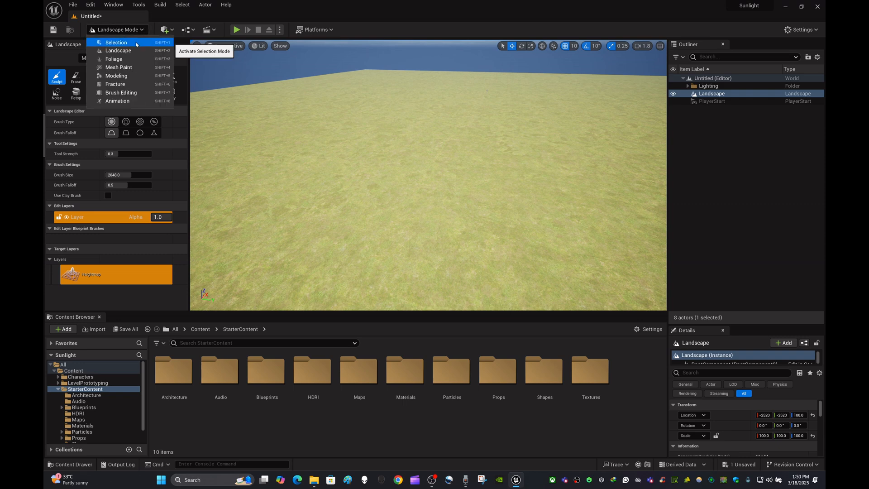
{"action": "left_click", "coordinate": [113, 43]}
- Raise the PlayerStart above the grass terrain to a Z location of 262
{"action": "mouse_move", "coordinate": [429, 174]}
{"action": "right_mouse_down"}
{"action": "mouse_move", "coordinate": [428, 142]}
{"action": "mouse_move", "coordinate": [409, 140]}
{"action": "mouse_move", "coordinate": [410, 168]}
{"action": "mouse_move", "coordinate": [410, 129]}
{"action": "mouse_move", "coordinate": [410, 169]}
{"action": "mouse_move", "coordinate": [425, 131]}
{"action": "mouse_move", "coordinate": [434, 132]}
{"action": "mouse_move", "coordinate": [435, 175]}
{"action": "right_mouse_up"}
{"action": "key", "text": "w"}
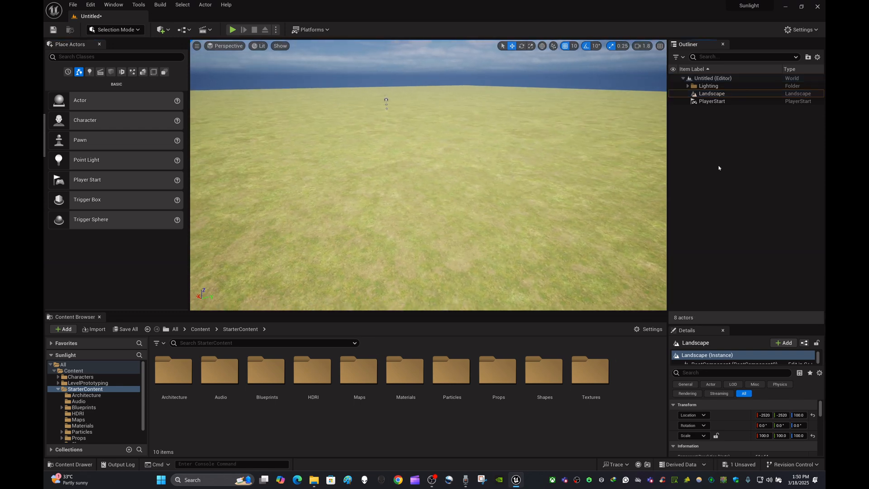
{"action": "left_click", "coordinate": [732, 102]}
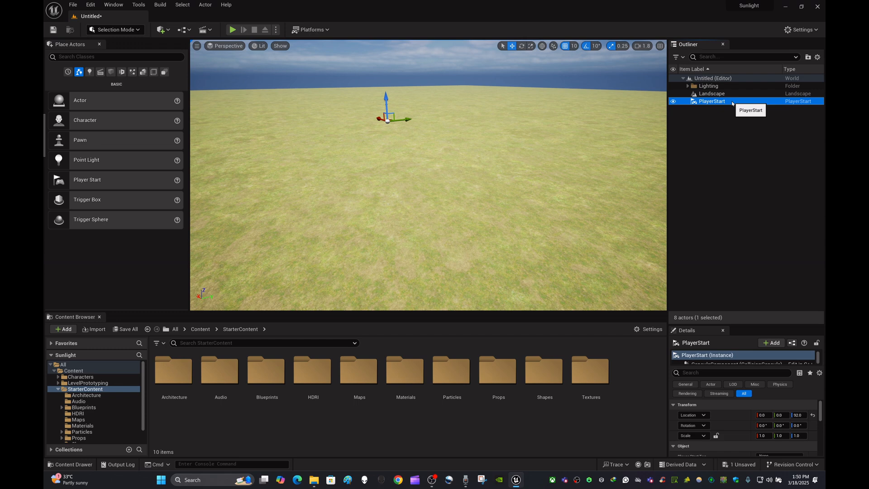
{"action": "left_click", "coordinate": [734, 159]}
{"action": "right_click_drag", "start_coordinate": [432, 111], "coordinate": [415, 92]}
{"action": "key", "text": "w"}
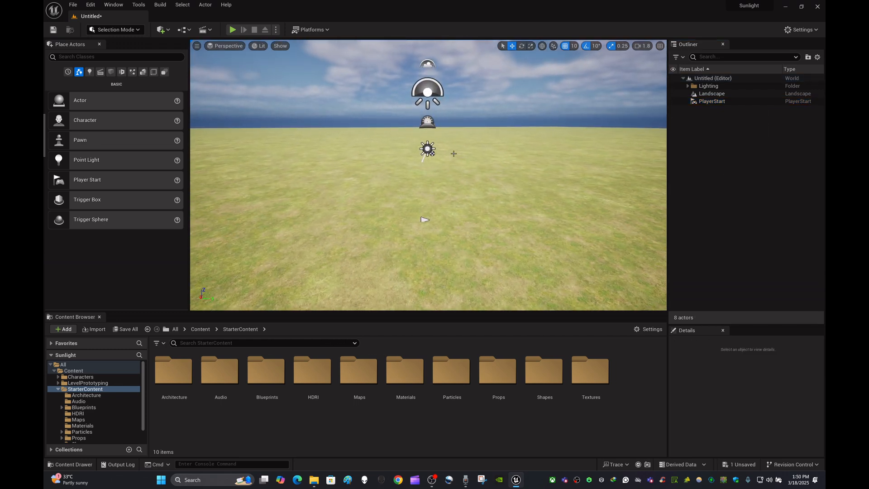
{"action": "left_click", "coordinate": [714, 102]}
{"action": "right_click_drag", "start_coordinate": [439, 200], "coordinate": [457, 227]}
{"action": "key", "text": "w"}
{"action": "key", "text": "s"}
{"action": "key", "text": "w"}
{"action": "key", "text": "s"}
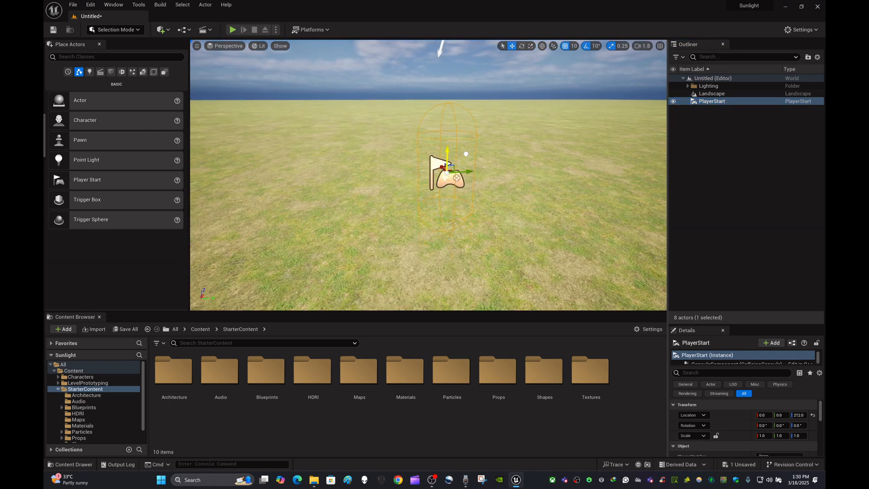
{"action": "key", "text": "w"}
{"action": "right_click_drag", "start_coordinate": [457, 134], "coordinate": [457, 140]}
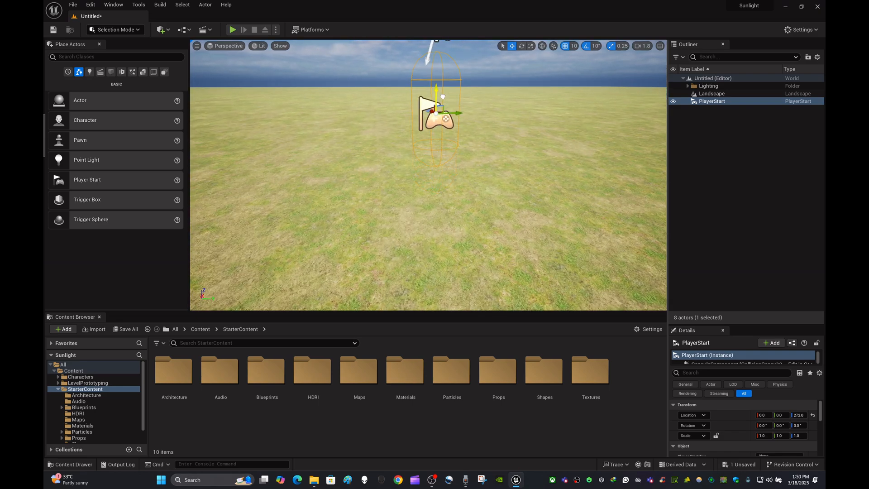
{"action": "right_click_drag", "start_coordinate": [489, 144], "coordinate": [489, 143]}
{"action": "key", "text": "s"}
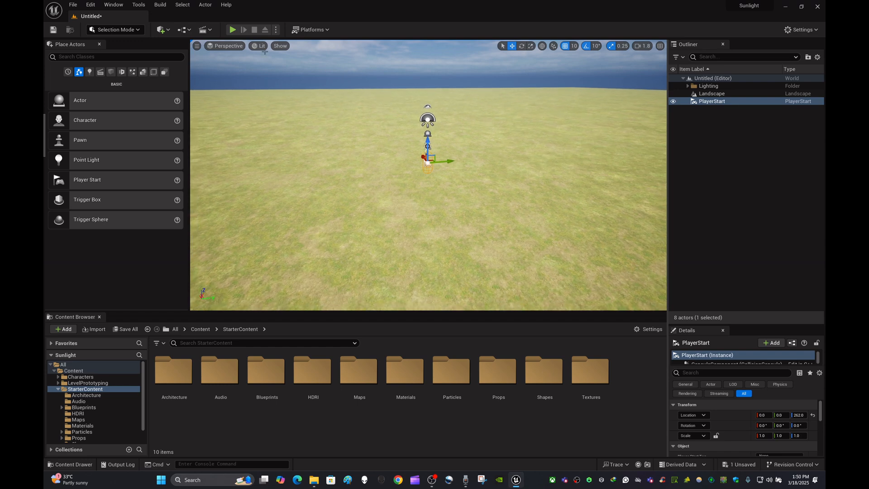
- Play-test the level by running and jumping with the character on the grass, and stop the session
{"action": "left_click", "coordinate": [233, 29]}
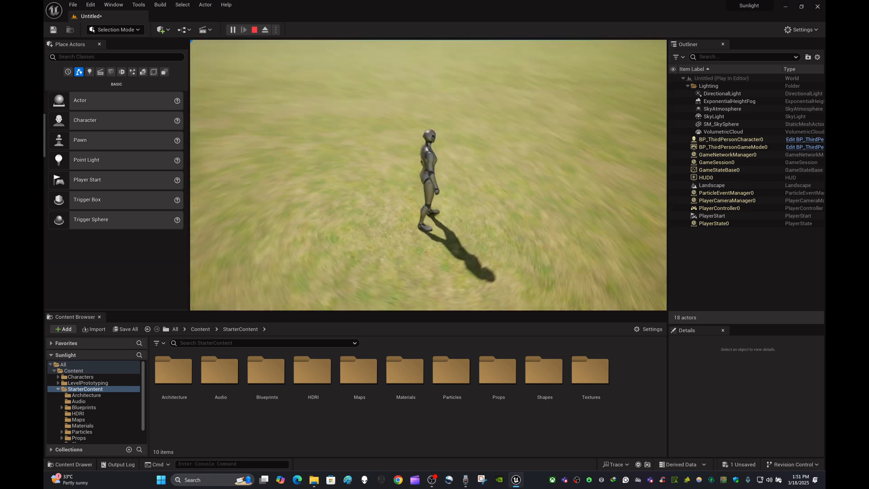
{"action": "key", "text": "w"}
{"action": "key", "text": "space"}
{"action": "key", "text": "w"}
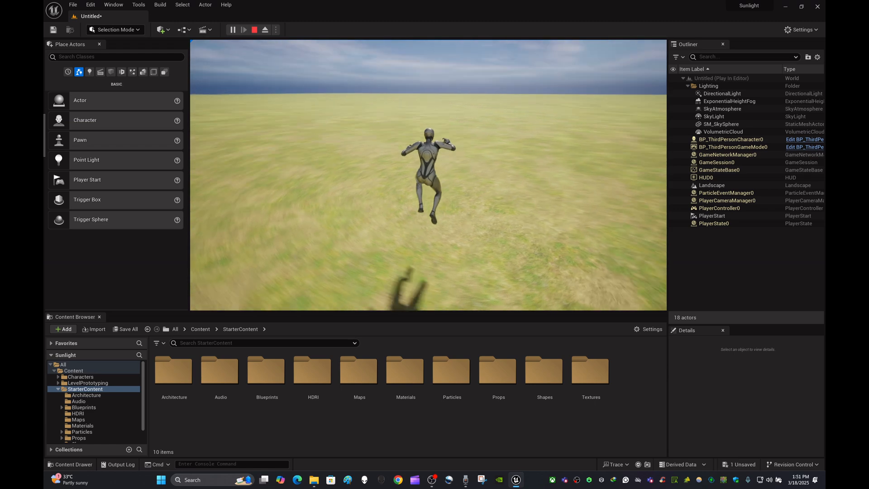
{"action": "key", "text": "w"}
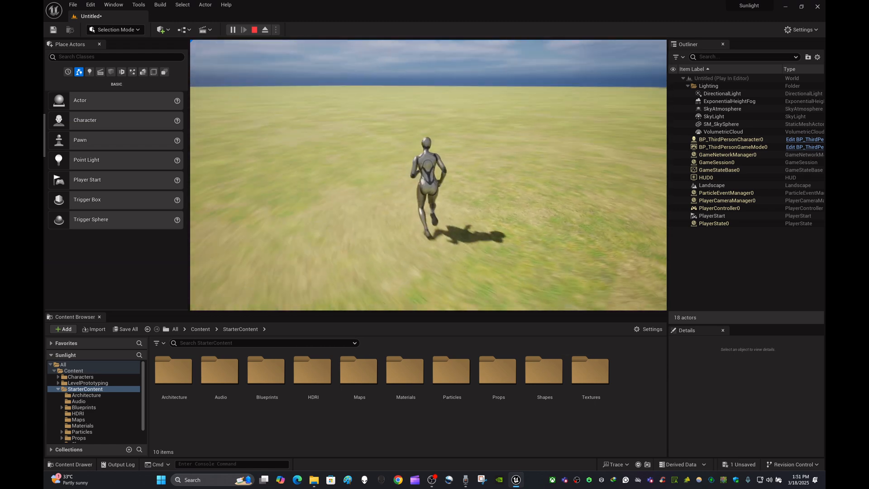
{"action": "key", "text": "Escape"}
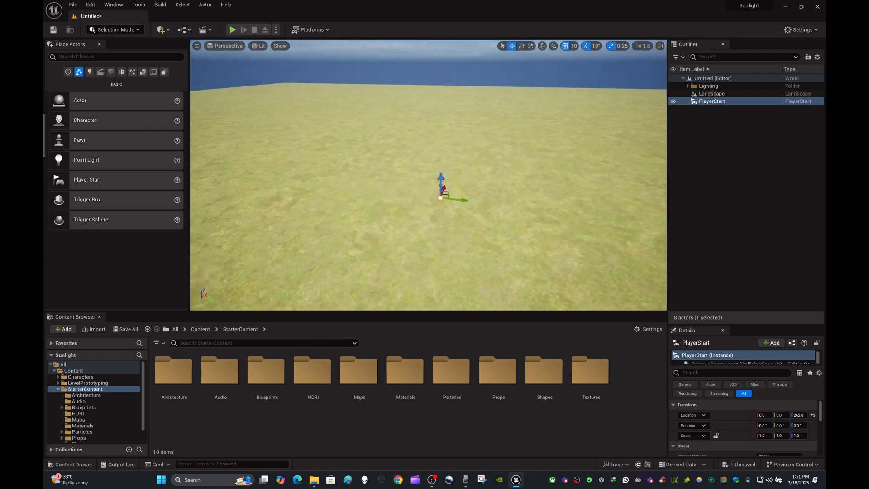
- Deselect the PlayerStart and examine the grass terrain around it from several directions
{"action": "right_click_drag", "start_coordinate": [428, 175], "coordinate": [509, 168]}
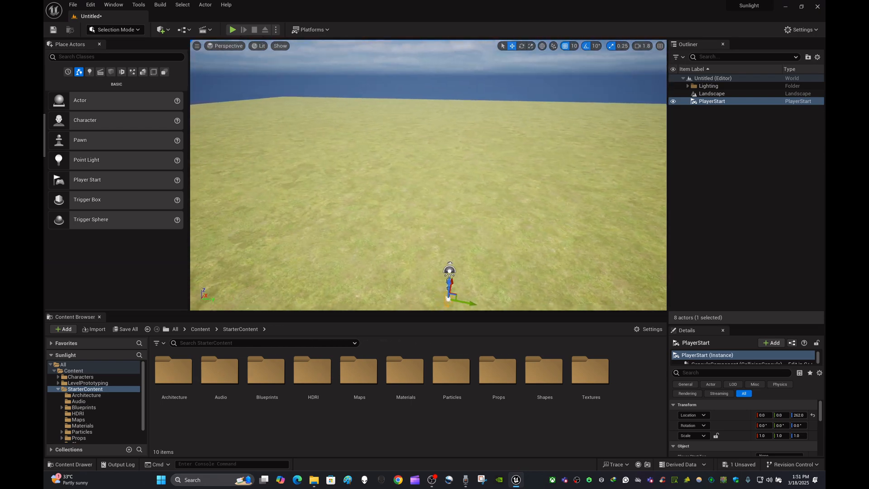
{"action": "right_click_drag", "start_coordinate": [428, 175], "coordinate": [496, 198]}
{"action": "key", "text": "a"}
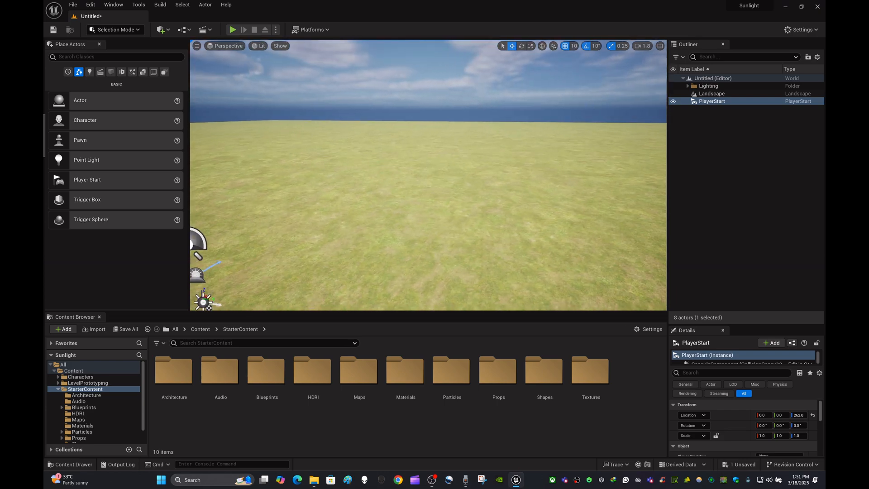
{"action": "left_click", "coordinate": [777, 154]}
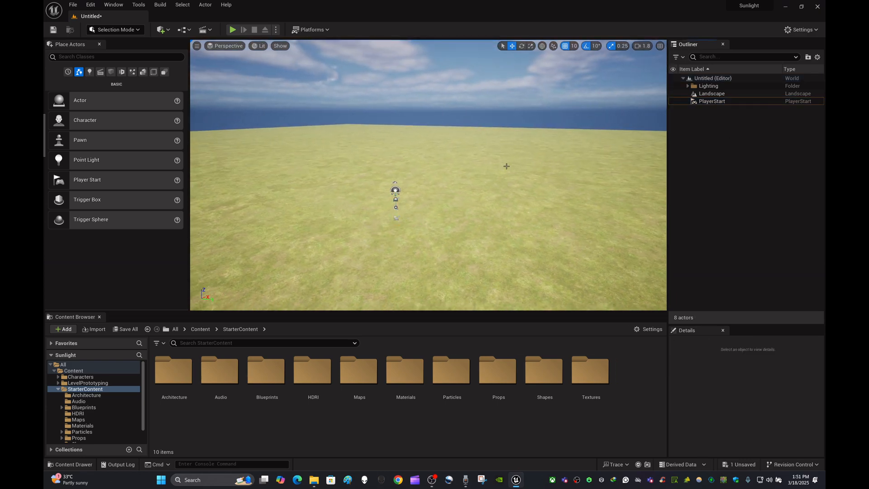
{"action": "right_click_drag", "start_coordinate": [504, 165], "coordinate": [634, 187]}
{"action": "right_click_drag", "start_coordinate": [506, 166], "coordinate": [505, 189]}
{"action": "key", "text": "s"}
{"action": "key", "text": "w"}
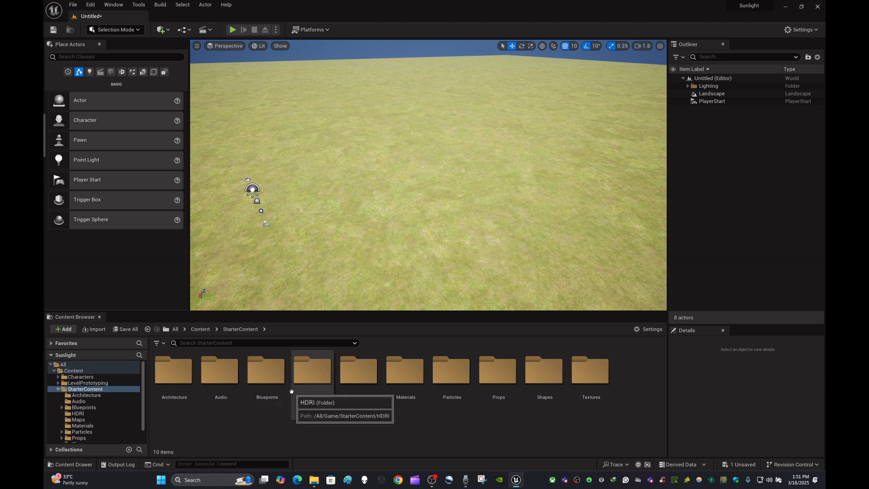
- Show the top-level Content folder in the Content Browser and look over the landscape around the lighting actors
{"action": "left_click", "coordinate": [206, 330]}
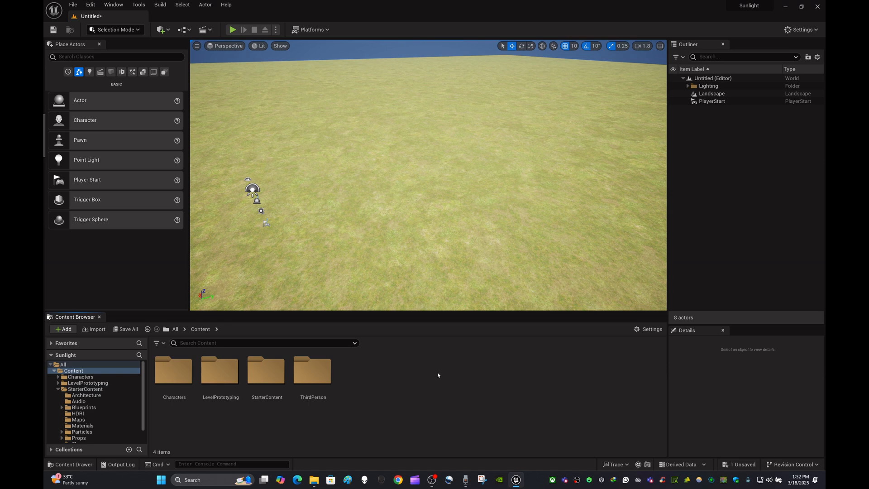
{"action": "right_click_drag", "start_coordinate": [417, 221], "coordinate": [498, 232]}
{"action": "key", "text": "s"}
{"action": "key", "text": "w"}
{"action": "key", "text": "s"}
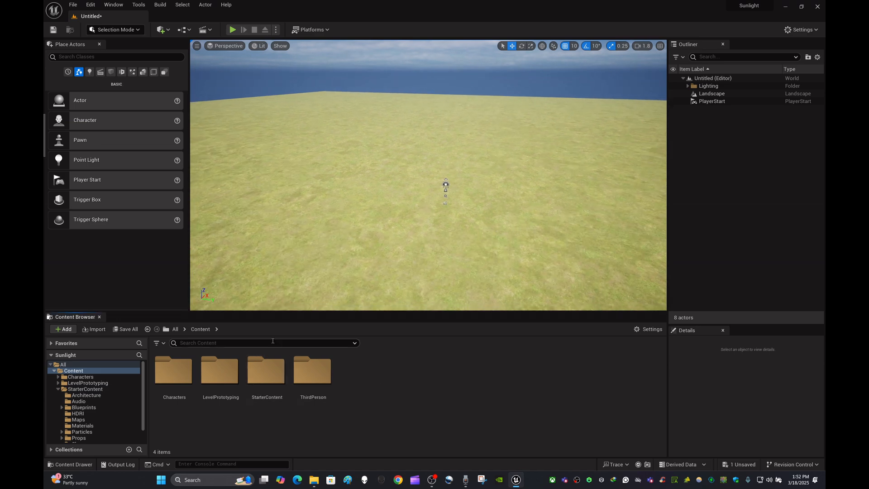
{"action": "mouse_move", "coordinate": [493, 226]}
{"action": "right_mouse_down"}
{"action": "mouse_move", "coordinate": [521, 220]}
{"action": "mouse_move", "coordinate": [458, 229]}
{"action": "mouse_move", "coordinate": [494, 221]}
{"action": "right_mouse_up"}
{"action": "key", "text": "w"}
{"action": "key", "text": "s"}
{"action": "key", "text": "d"}
{"action": "key", "text": "w"}
{"action": "key", "text": "a"}
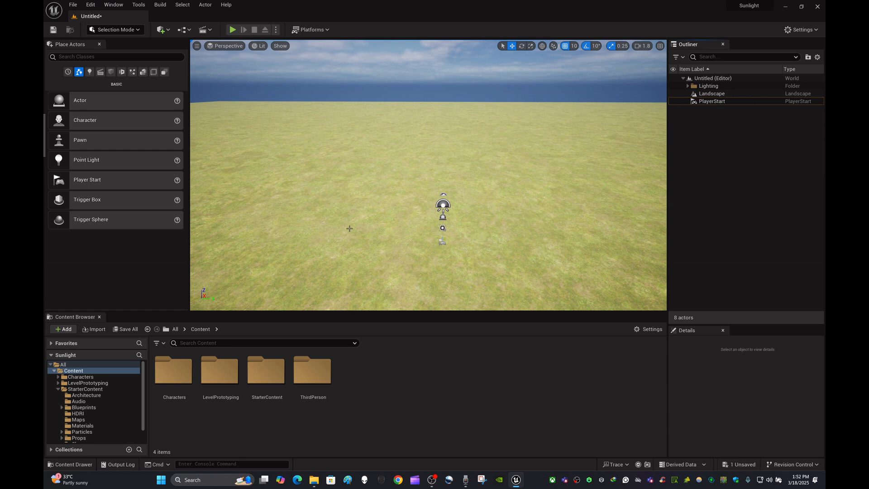
- Create a new level from the Empty Level template, discarding the unsaved changes of the grass level
{"action": "left_click", "coordinate": [164, 30]}
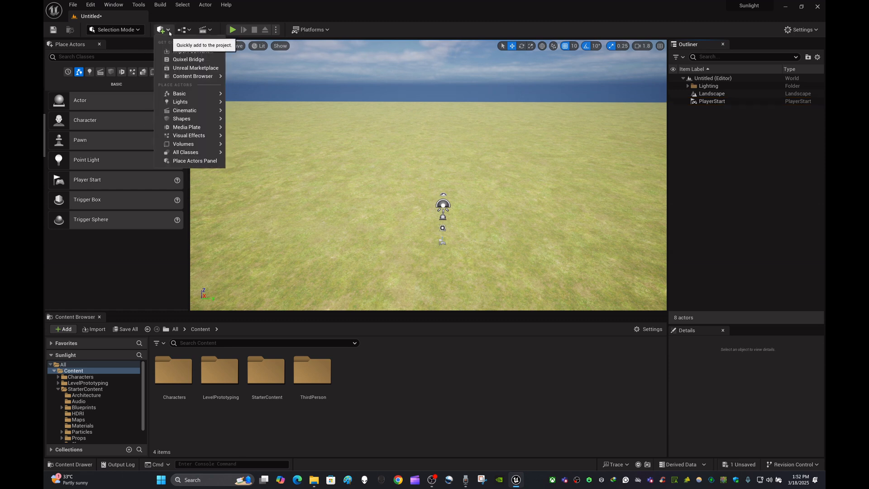
{"action": "left_click", "coordinate": [165, 30]}
{"action": "left_click", "coordinate": [73, 5]}
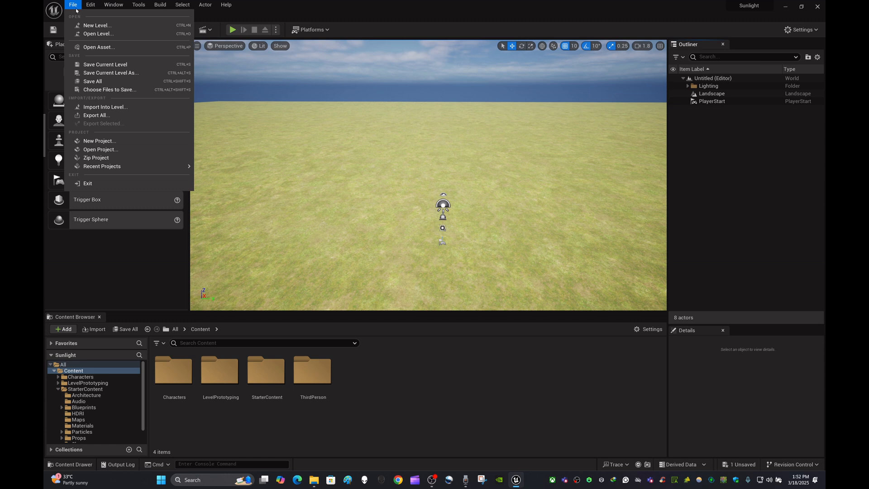
{"action": "left_click", "coordinate": [92, 27]}
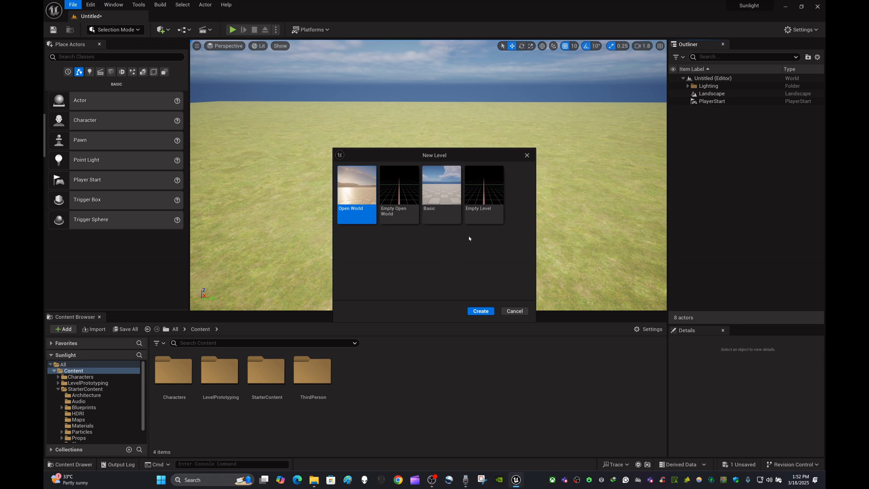
{"action": "left_click", "coordinate": [481, 215]}
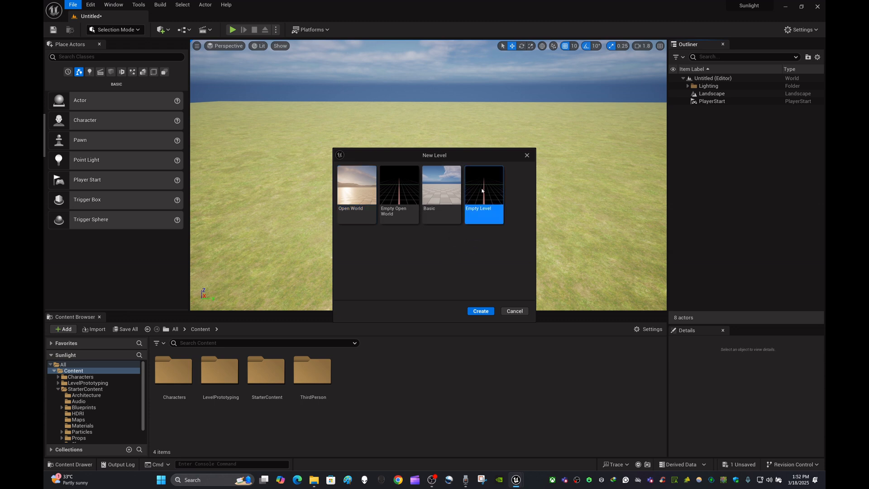
{"action": "left_click", "coordinate": [483, 311]}
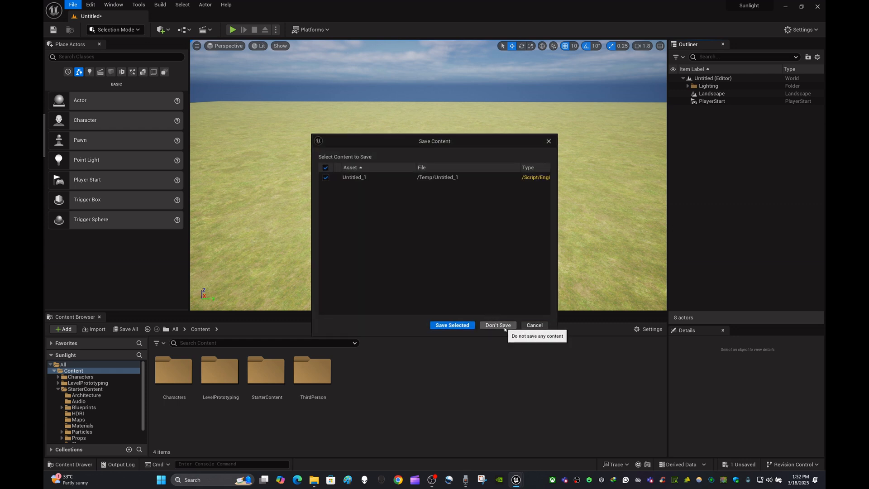
{"action": "left_click", "coordinate": [498, 325]}
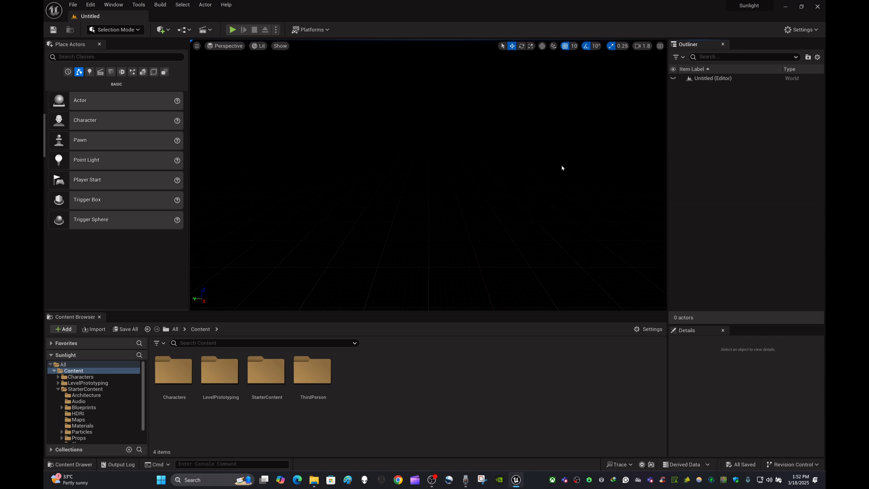
- Open the Env. Light Mixer and dock it beside the Content Browser, leaving the mixer in front
{"action": "right_click_drag", "start_coordinate": [529, 169], "coordinate": [530, 210]}
{"action": "left_click", "coordinate": [115, 5]}
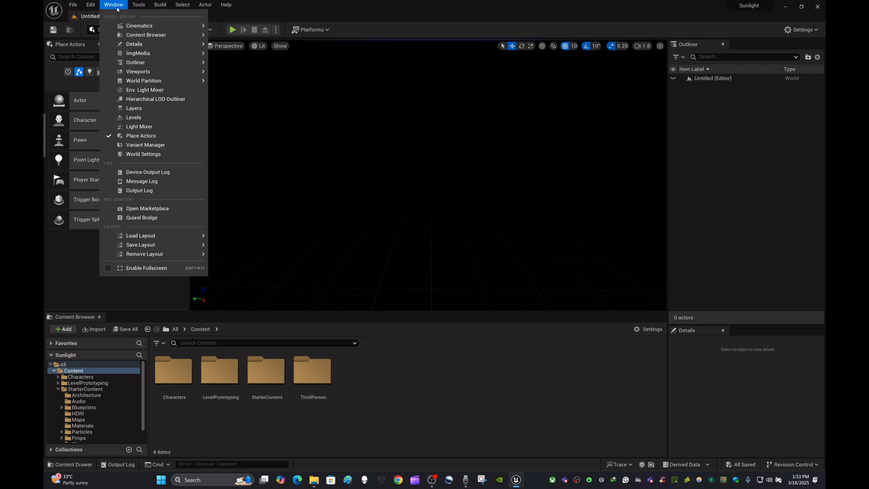
{"action": "left_click", "coordinate": [170, 91]}
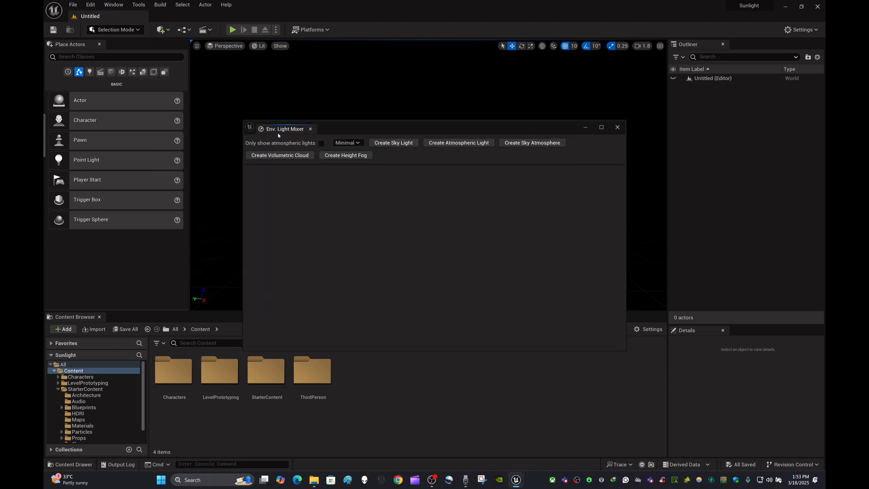
{"action": "left_click_drag", "start_coordinate": [278, 135], "coordinate": [137, 320]}
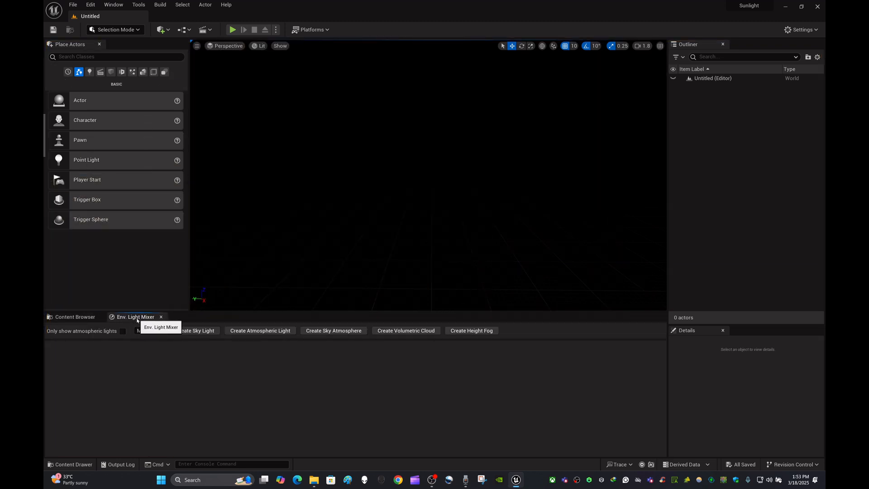
{"action": "left_click", "coordinate": [97, 319]}
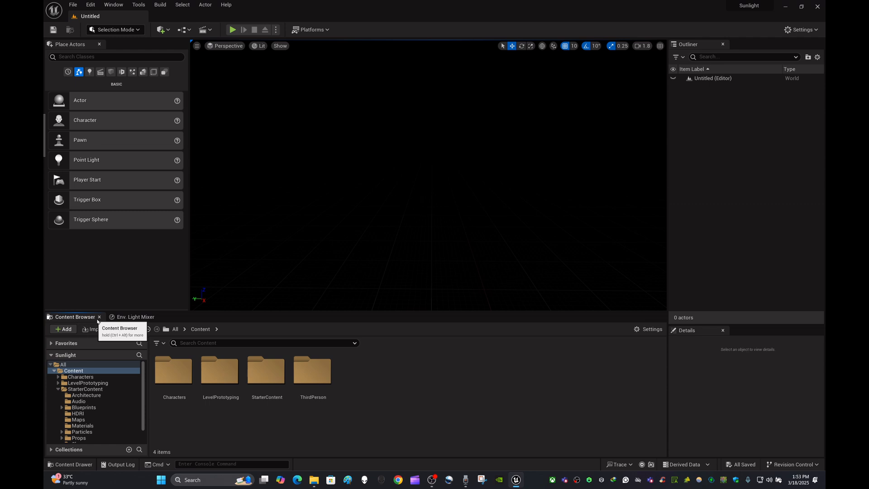
{"action": "left_click", "coordinate": [136, 317]}
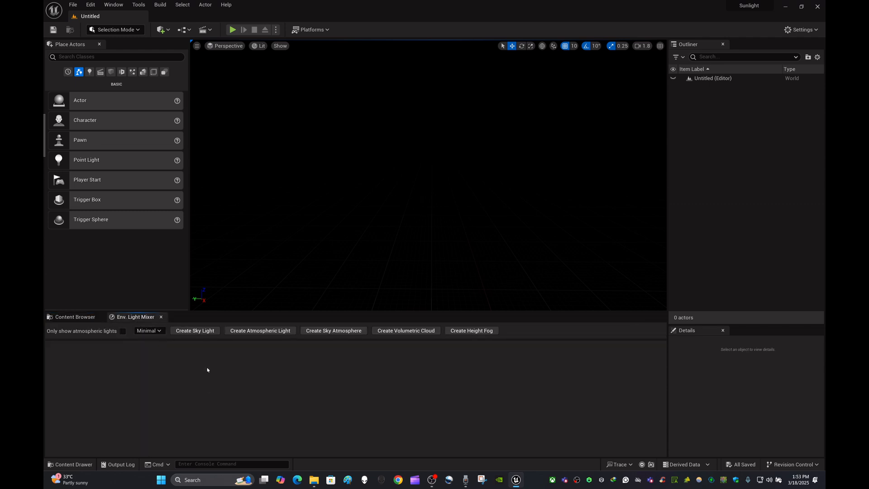
- Add a sky light, atmospheric light, sky atmosphere, volumetric cloud and height fog with the Env. Light Mixer
{"action": "left_click", "coordinate": [195, 331]}
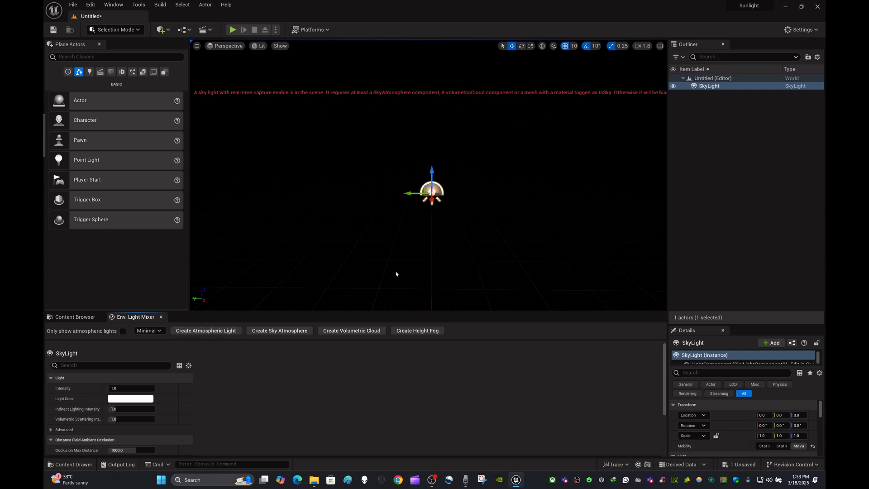
{"action": "left_click", "coordinate": [227, 331]}
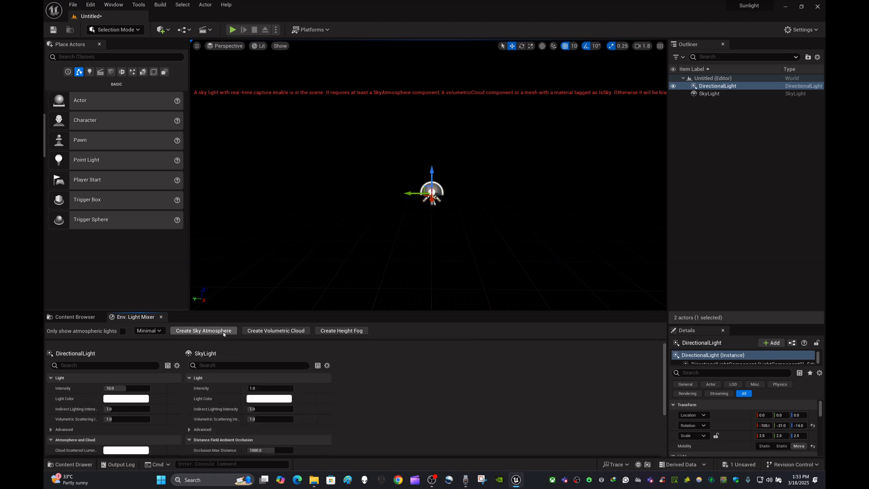
{"action": "left_click", "coordinate": [223, 332]}
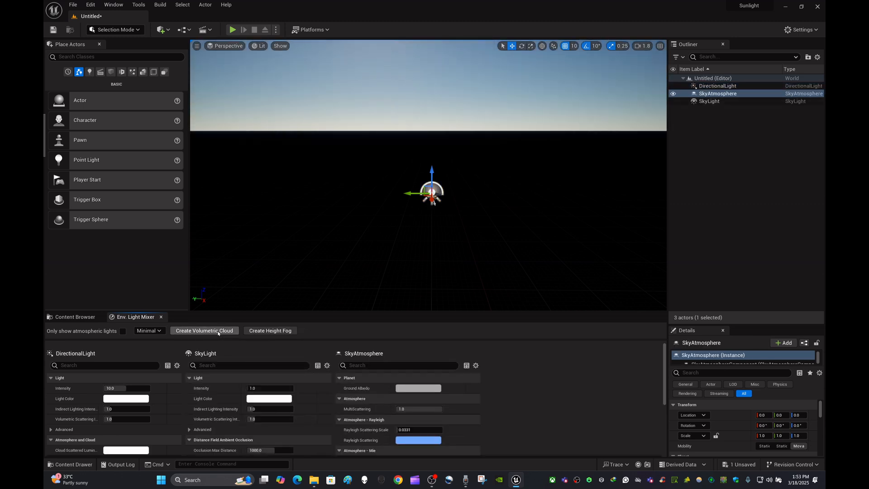
{"action": "left_click", "coordinate": [219, 331]}
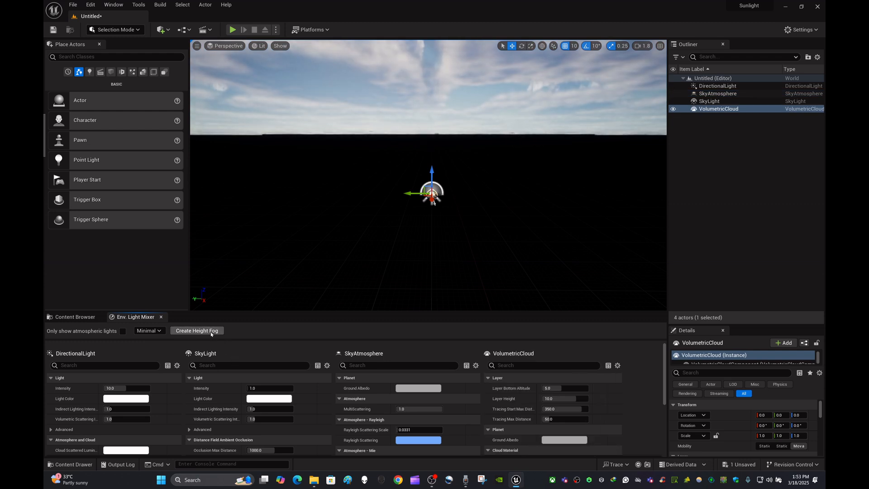
{"action": "left_click", "coordinate": [211, 333]}
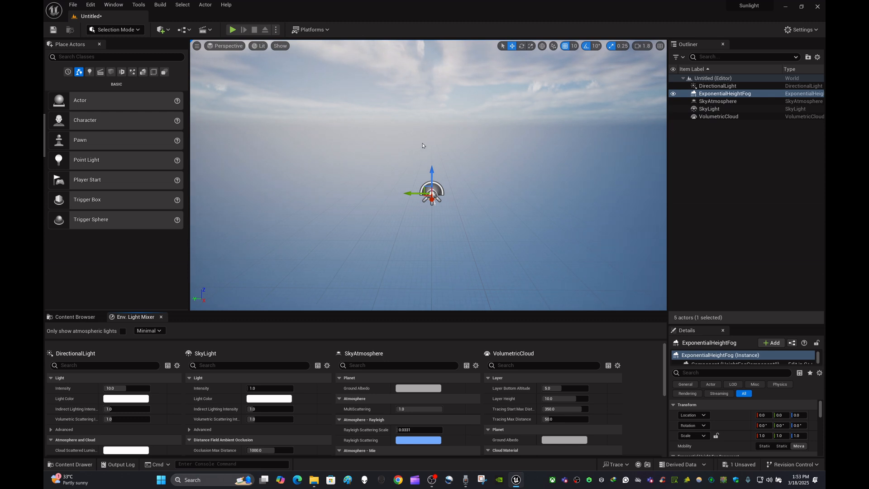
- Create a landscape with the M_Ground_Grass material, 63×63 quad sections and 8 × 8 components
{"action": "left_click", "coordinate": [138, 30]}
{"action": "left_click", "coordinate": [133, 52]}
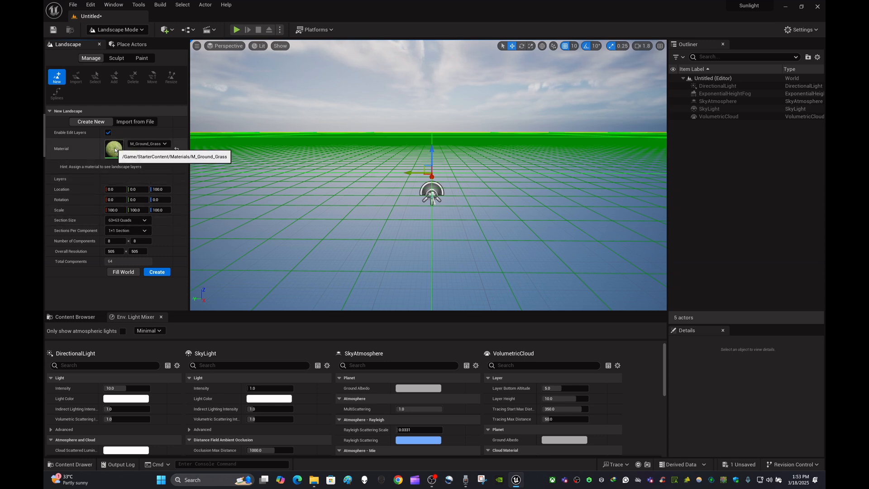
{"action": "left_click", "coordinate": [158, 273]}
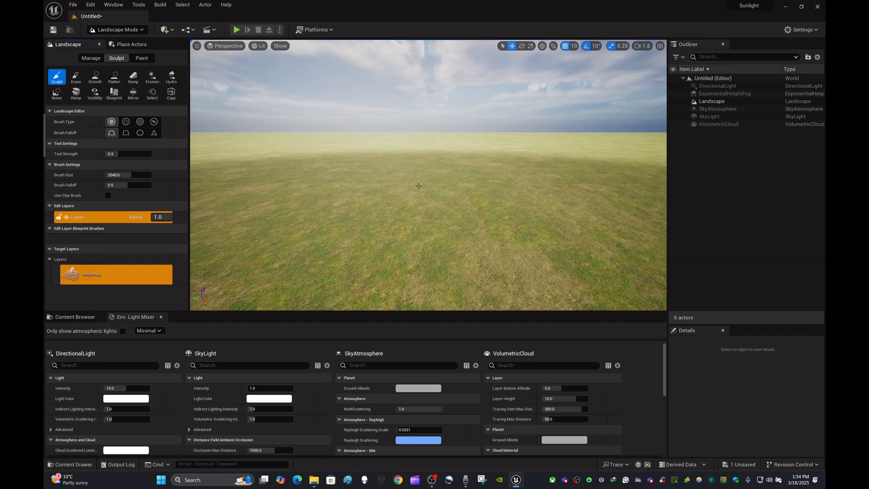
{"action": "right_click_drag", "start_coordinate": [420, 186], "coordinate": [388, 152]}
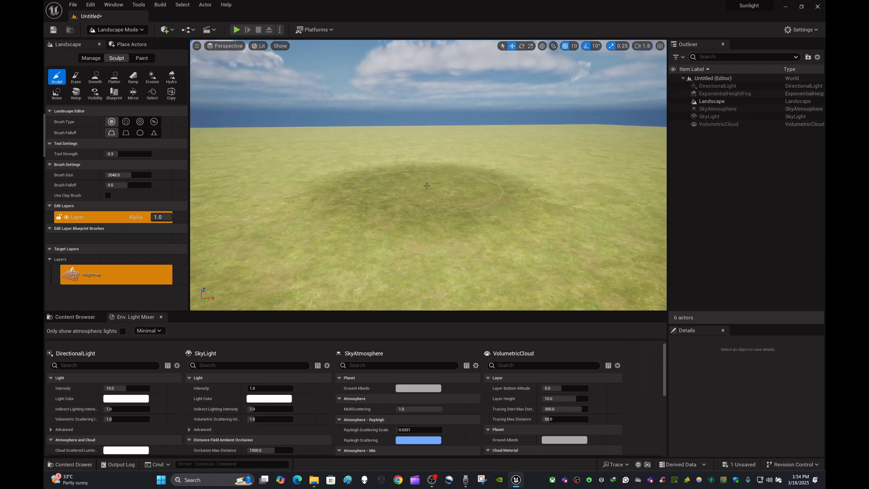
- Play-test the lit landscape in full screen by running and jumping with the character, then stop and restore the editor layout
{"action": "left_click", "coordinate": [236, 30]}
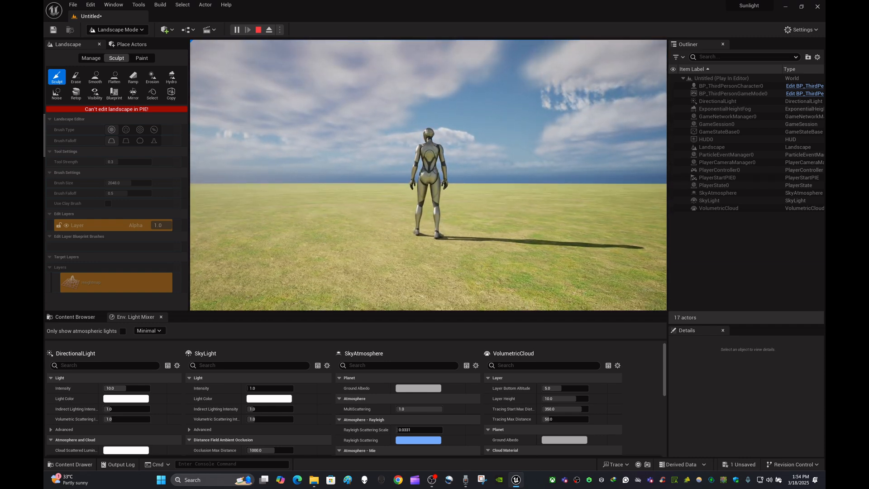
{"action": "key", "text": "F11"}
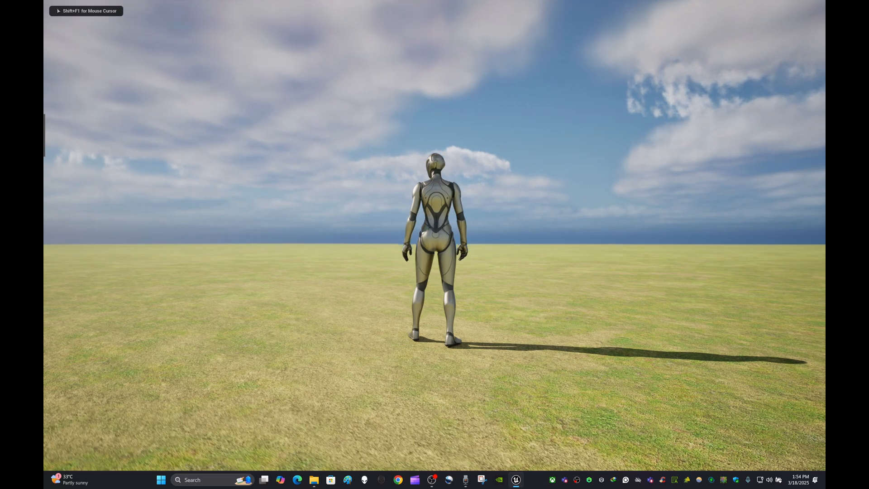
{"action": "key", "text": "w"}
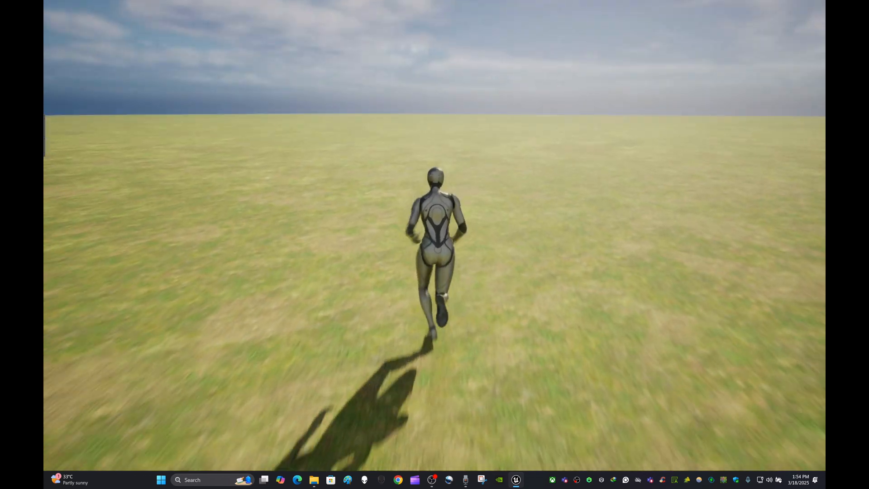
{"action": "key", "text": "space"}
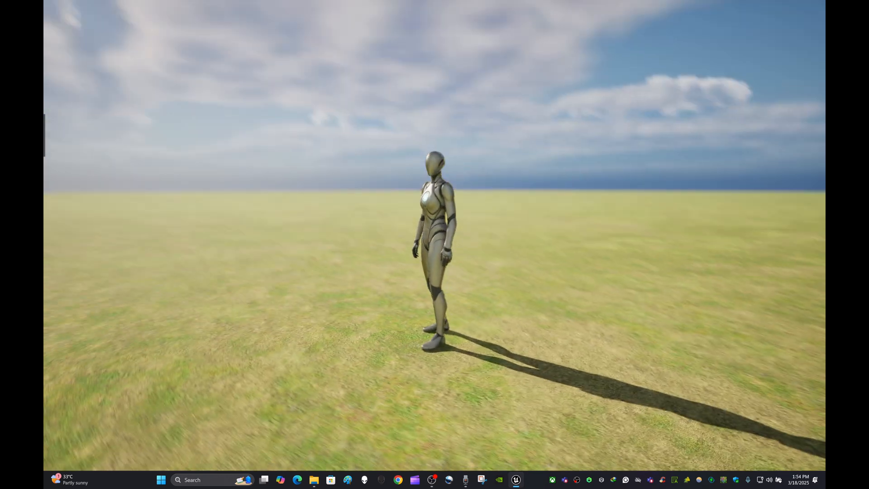
{"action": "key", "text": "Escape"}
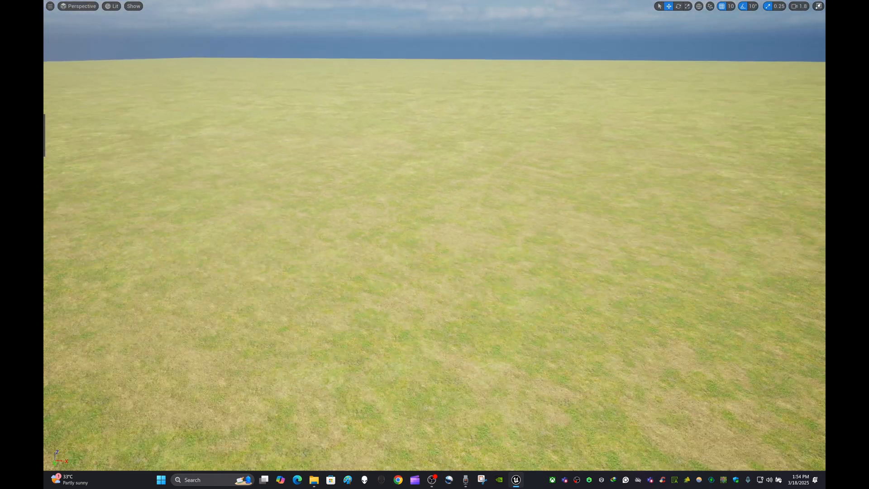
{"action": "right_click_drag", "start_coordinate": [230, 230], "coordinate": [230, 226]}
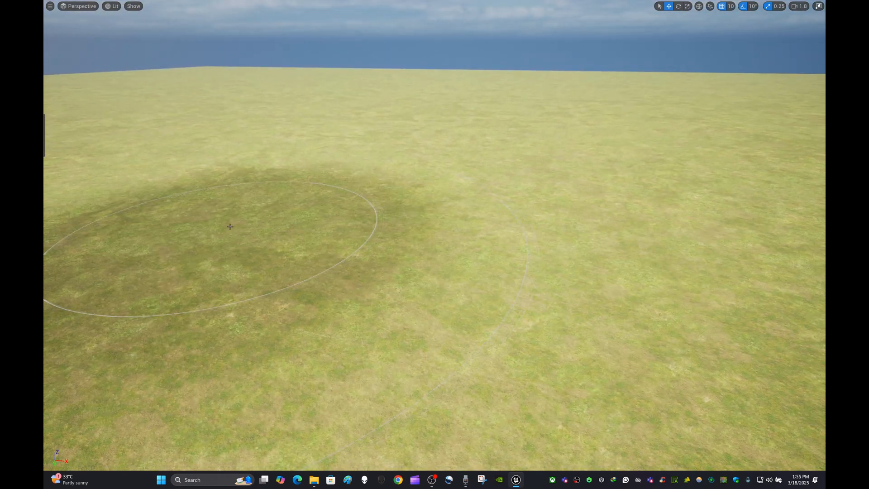
{"action": "key", "text": "F11"}
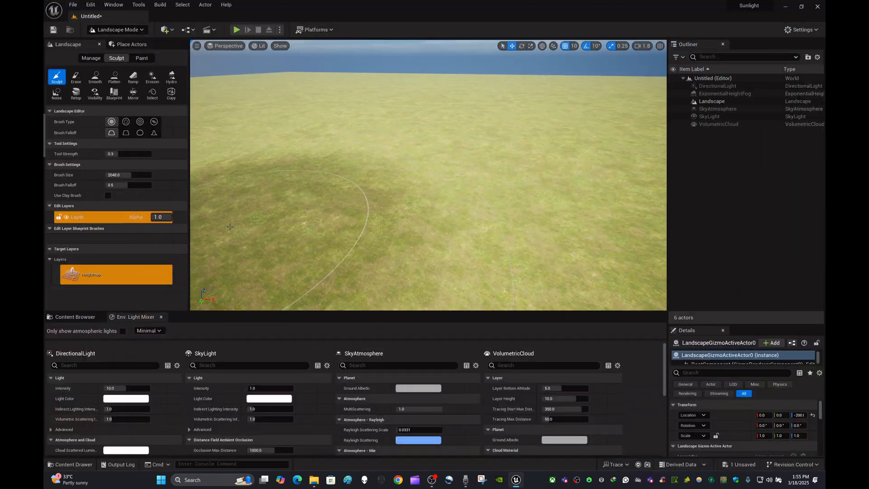
- Bring the Content Browser back to the front and switch from landscape editing to Selection mode
{"action": "left_click", "coordinate": [134, 317]}
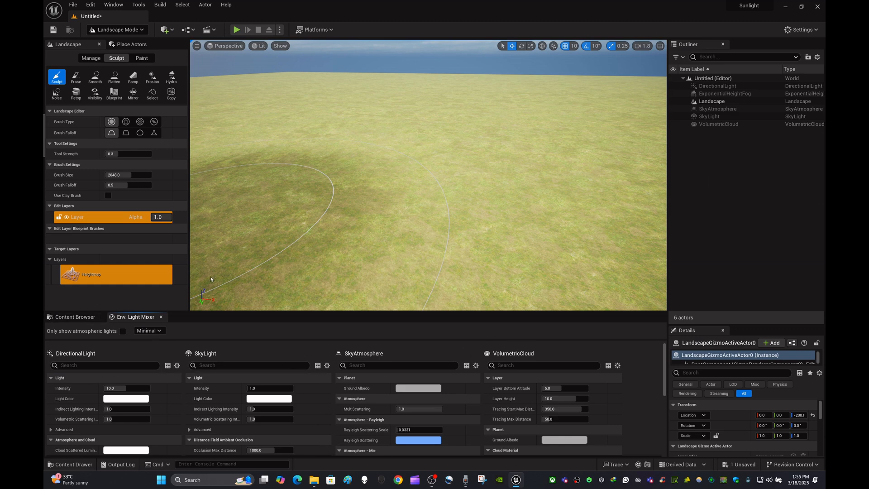
{"action": "left_click", "coordinate": [89, 319]}
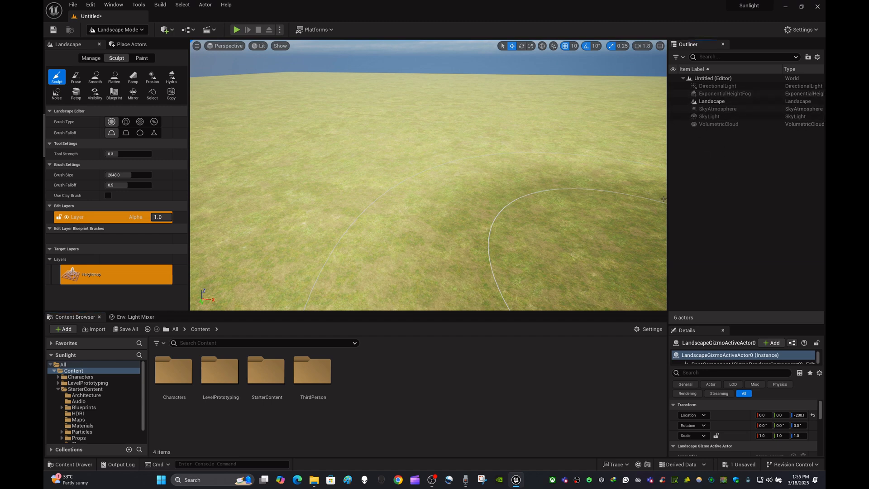
{"action": "left_click", "coordinate": [144, 31]}
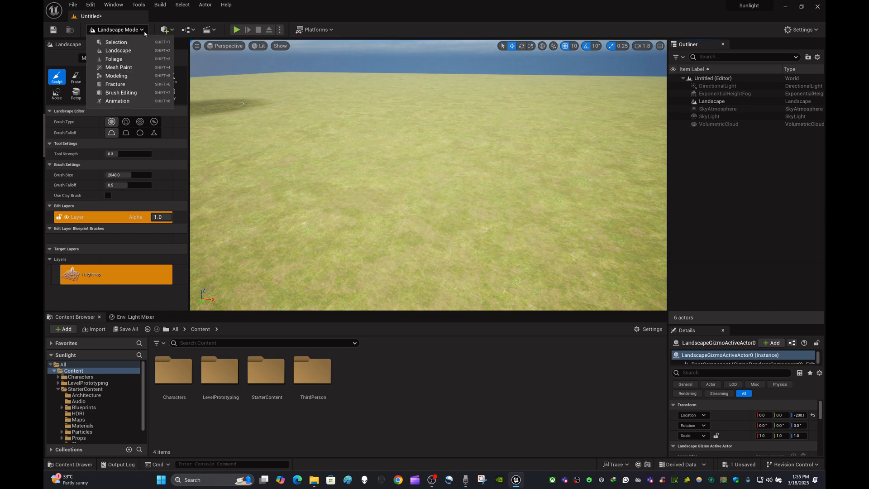
{"action": "left_click", "coordinate": [133, 42]}
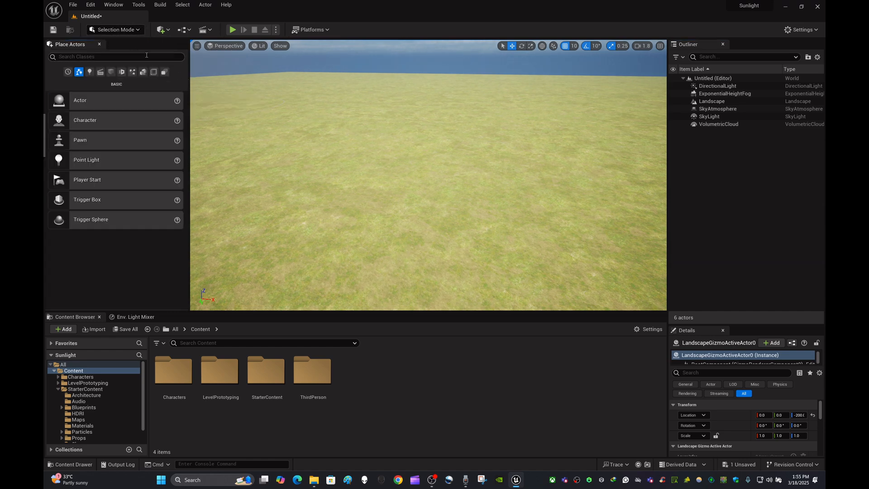
- Create an Outliner folder named "Environment Lighting" in the level
{"action": "right_click", "coordinate": [773, 187]}
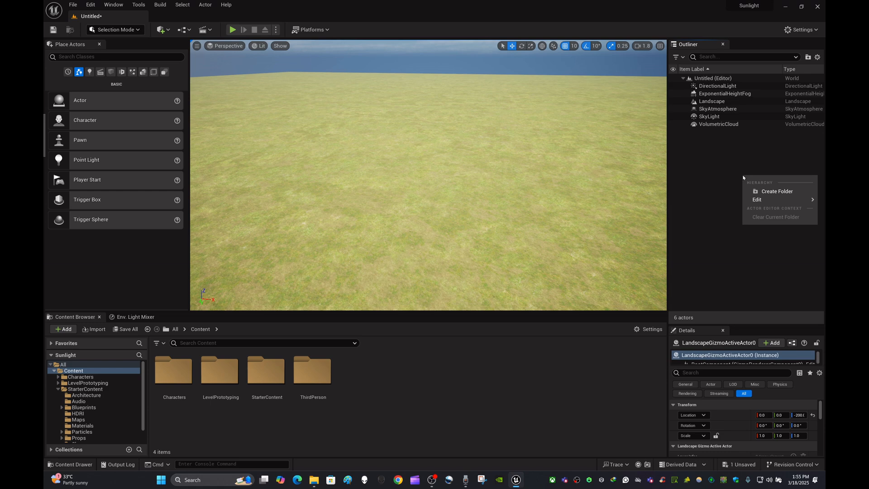
{"action": "left_click", "coordinate": [777, 192]}
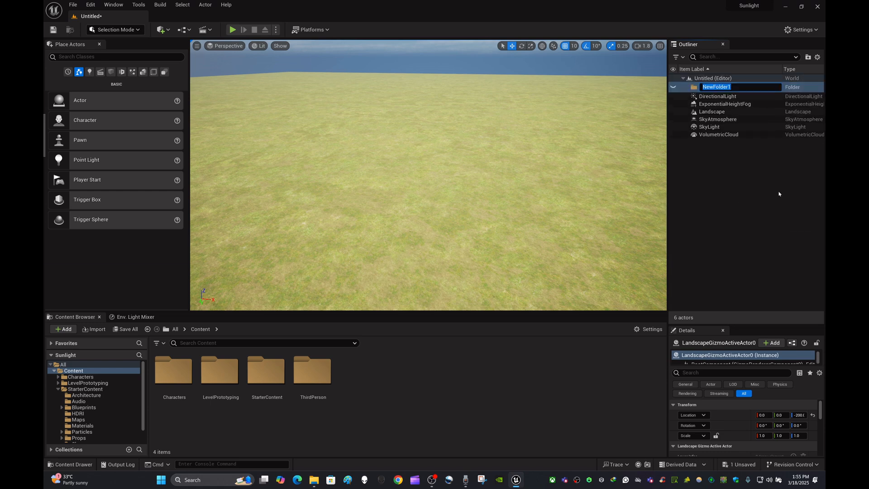
{"action": "key", "text": "BackSpace"}
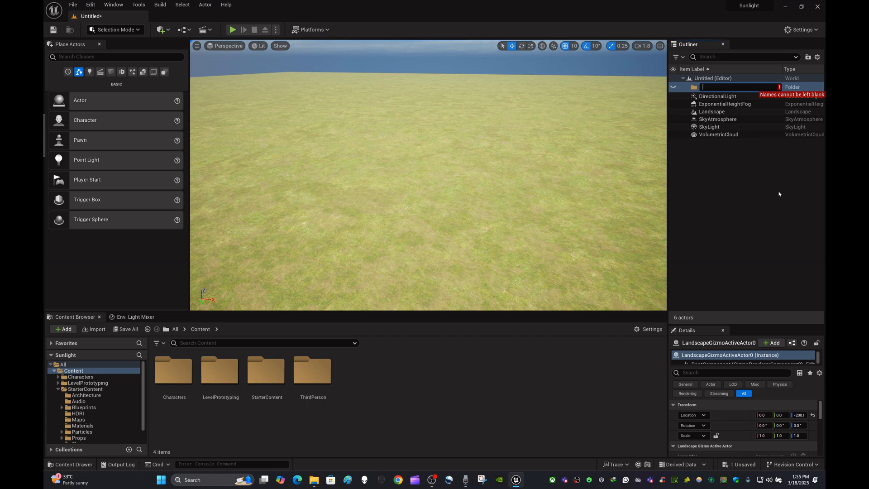
{"action": "type", "text": "En"}
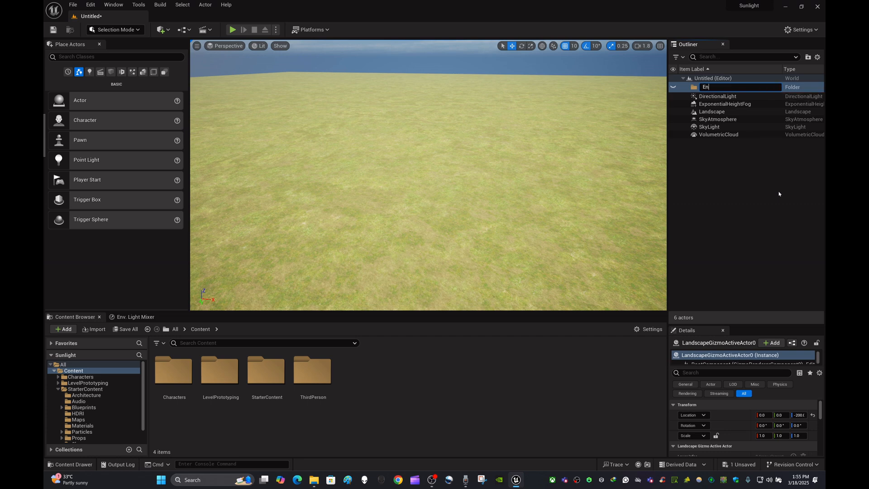
{"action": "type", "text": "vironment Lighting"}
{"action": "left_click", "coordinate": [779, 194]}
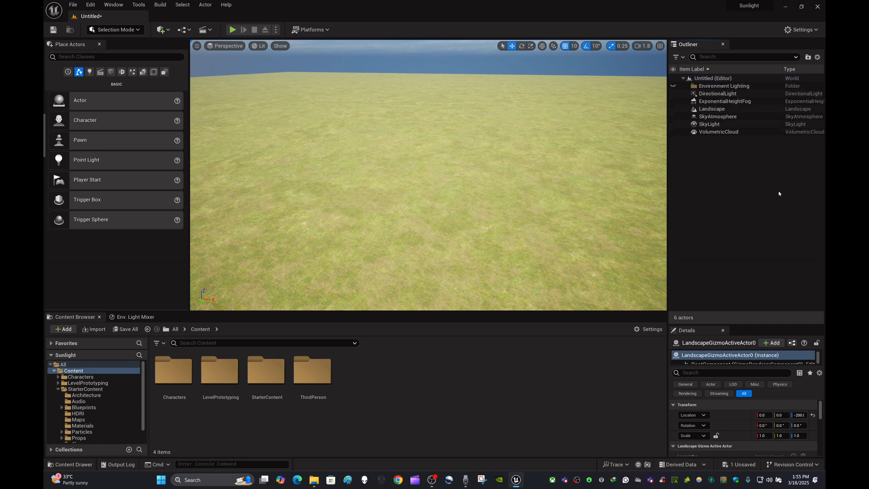
- Move the DirectionalLight, ExponentialHeightFog, SkyAtmosphere, SkyLight and VolumetricCloud actors into the Environment Lighting folder and collapse it
{"action": "left_click", "coordinate": [717, 96]}
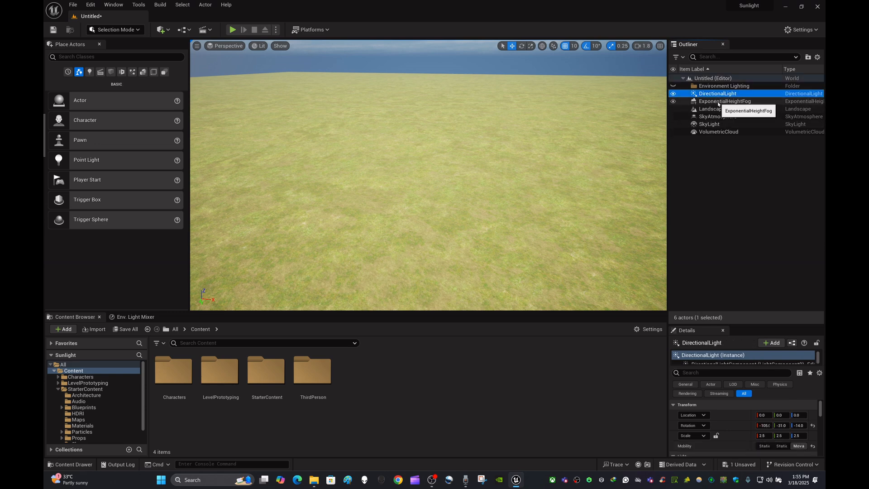
{"action": "left_click", "coordinate": [719, 102], "text": "ctrl"}
{"action": "left_click", "coordinate": [719, 118], "text": "ctrl"}
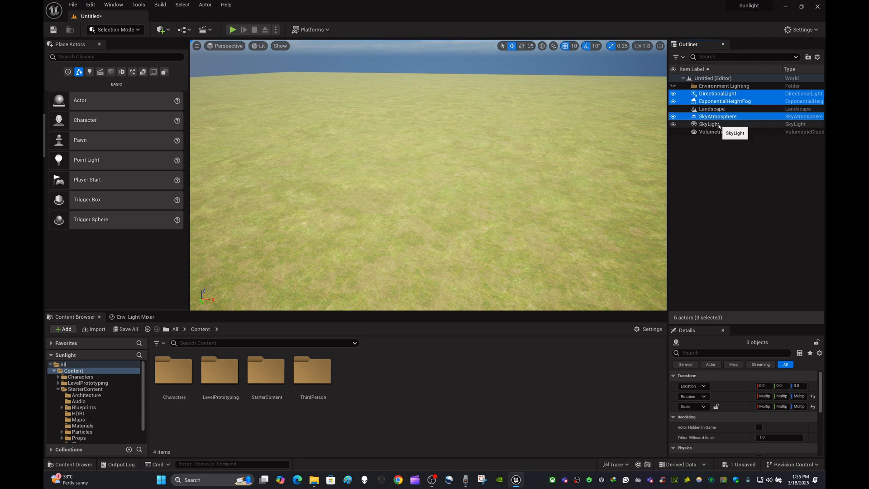
{"action": "left_click", "coordinate": [715, 125], "text": "ctrl"}
{"action": "left_click", "coordinate": [720, 132], "text": "ctrl"}
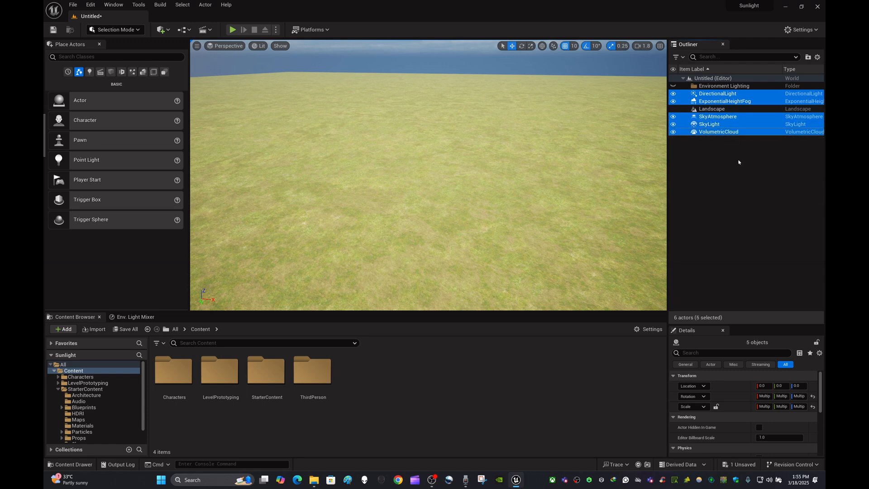
{"action": "left_click_drag", "start_coordinate": [733, 135], "coordinate": [734, 87]}
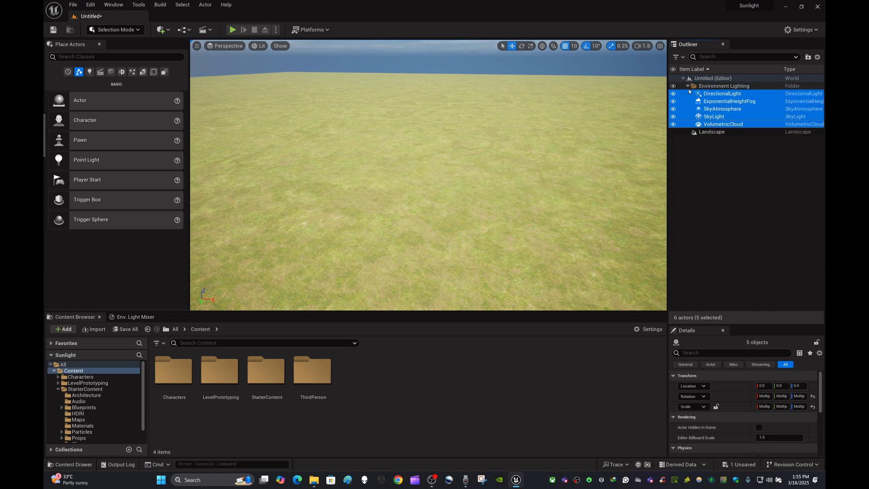
{"action": "left_click", "coordinate": [688, 87]}
{"action": "left_click", "coordinate": [717, 114]}
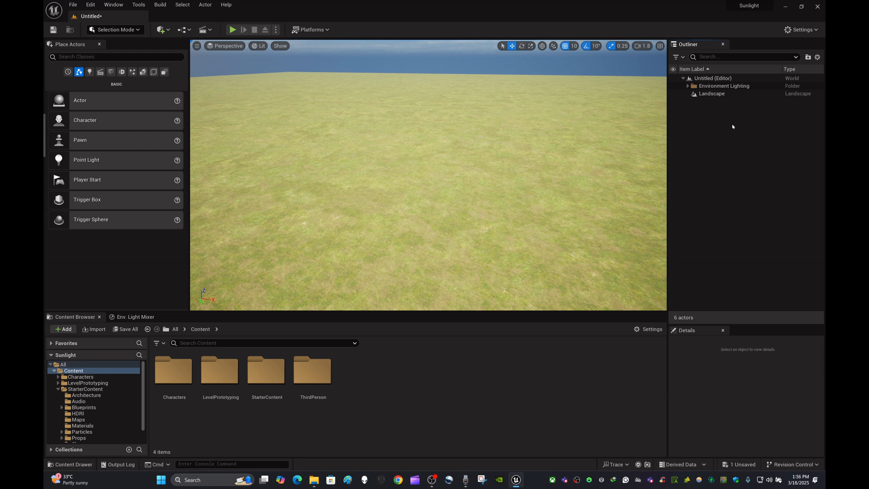
{"action": "left_click", "coordinate": [715, 86]}
{"action": "left_click", "coordinate": [688, 87]}
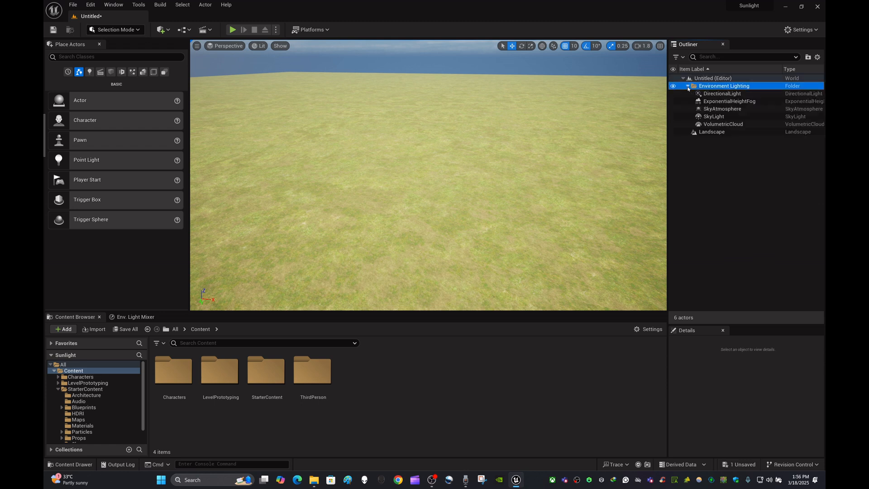
{"action": "left_click", "coordinate": [688, 86]}
{"action": "left_click", "coordinate": [689, 86]}
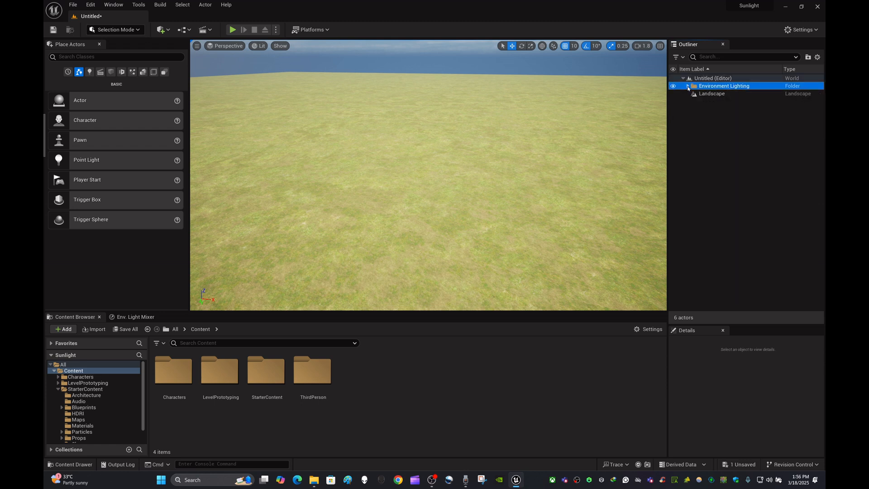
{"action": "left_click", "coordinate": [741, 121]}
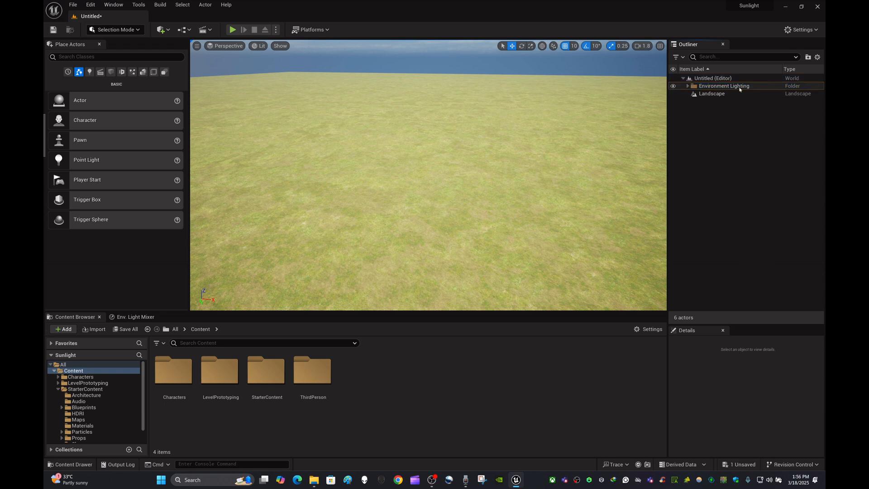
{"action": "left_click", "coordinate": [737, 86]}
{"action": "left_click", "coordinate": [743, 125]}
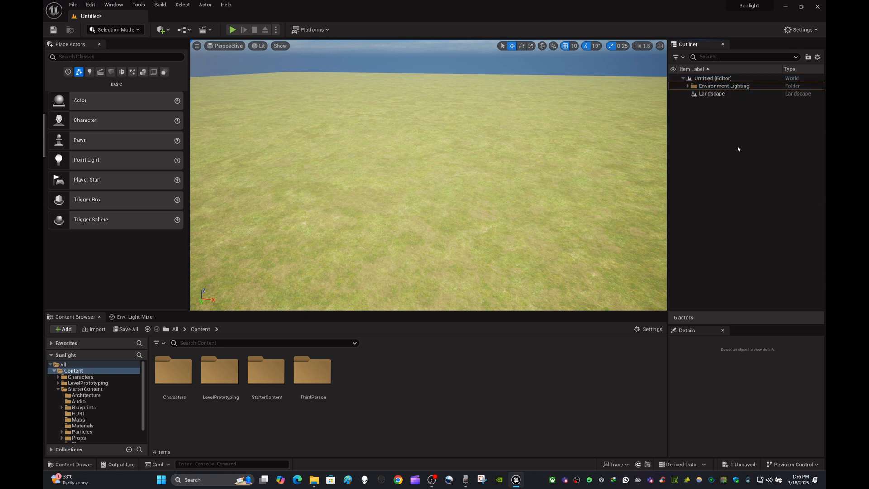
- Expand the Environment Lighting folder, hide all its lighting actors at once and show them again
{"action": "left_click", "coordinate": [688, 86]}
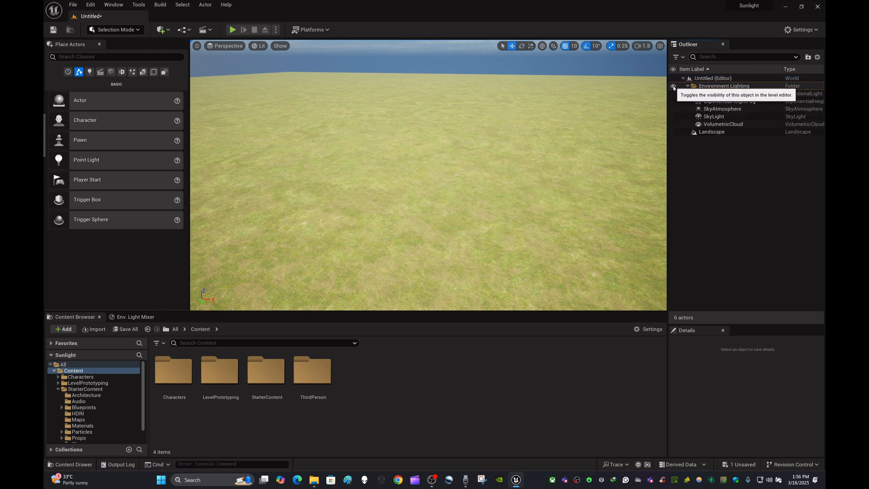
{"action": "left_click", "coordinate": [673, 87]}
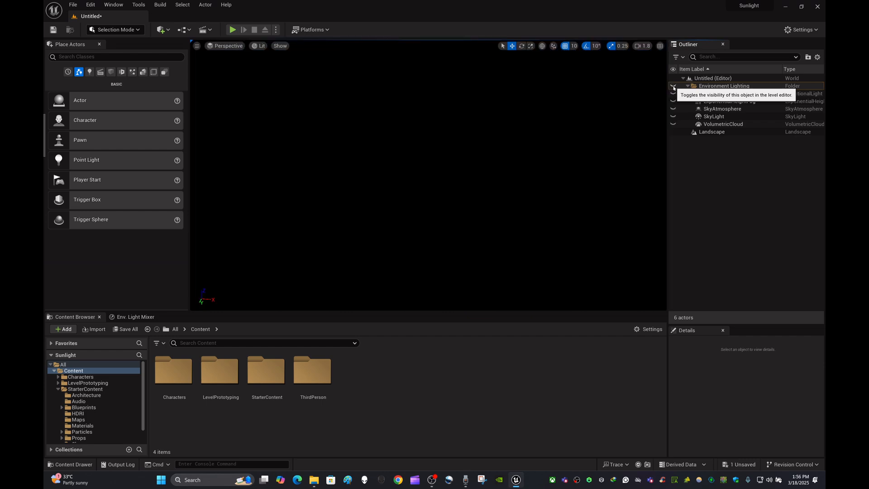
{"action": "left_click", "coordinate": [673, 87]}
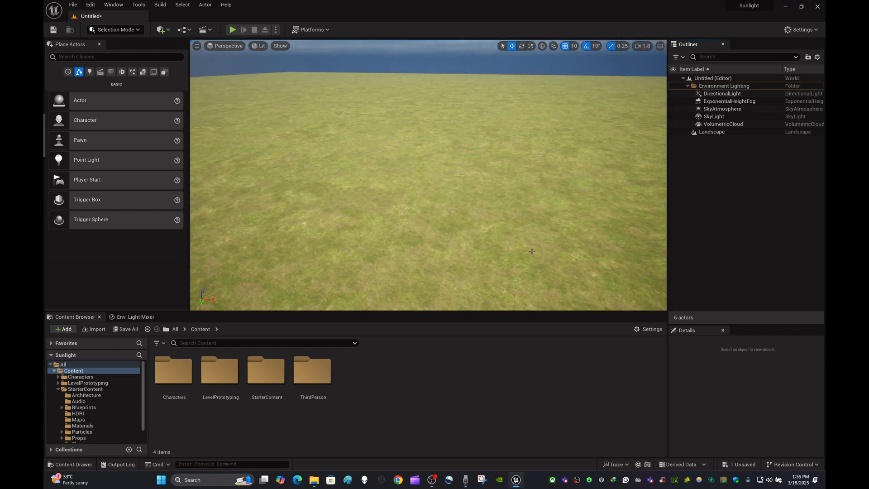
- Place SKM_Manny_Simple, SKM_Quinn and SKM_Quinn_Simple from the Characters/Mannequins/Meshes folder close together on the grass landscape
{"action": "right_click_drag", "start_coordinate": [540, 203], "coordinate": [533, 230]}
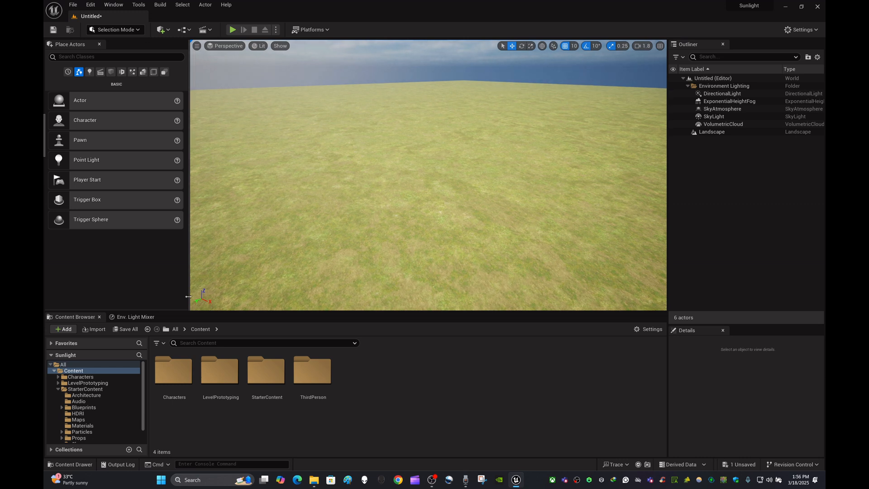
{"action": "double_click", "coordinate": [182, 375]}
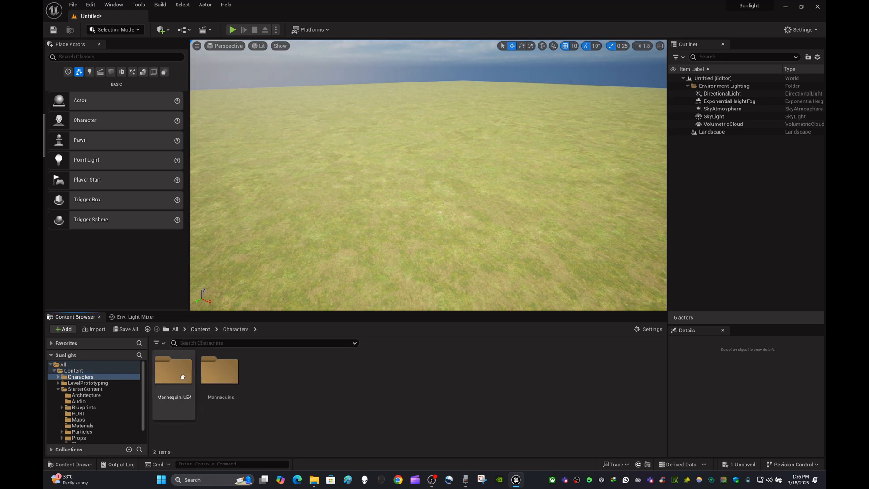
{"action": "double_click", "coordinate": [221, 380]}
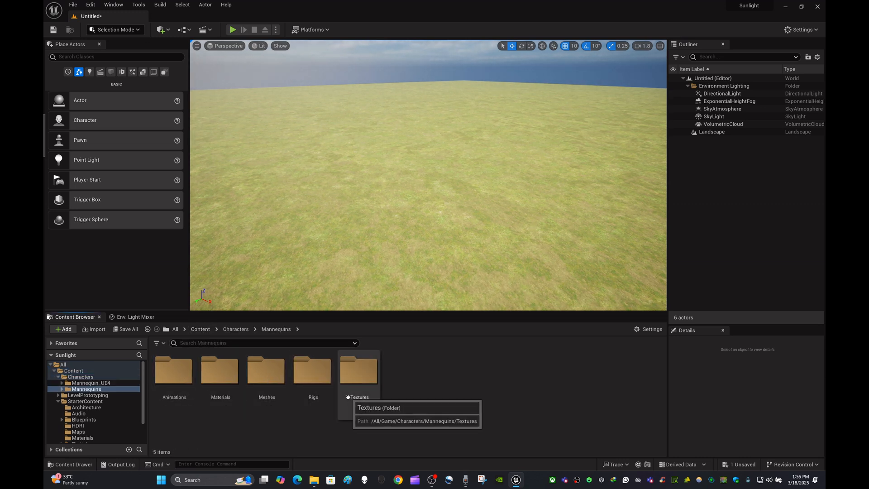
{"action": "double_click", "coordinate": [268, 385]}
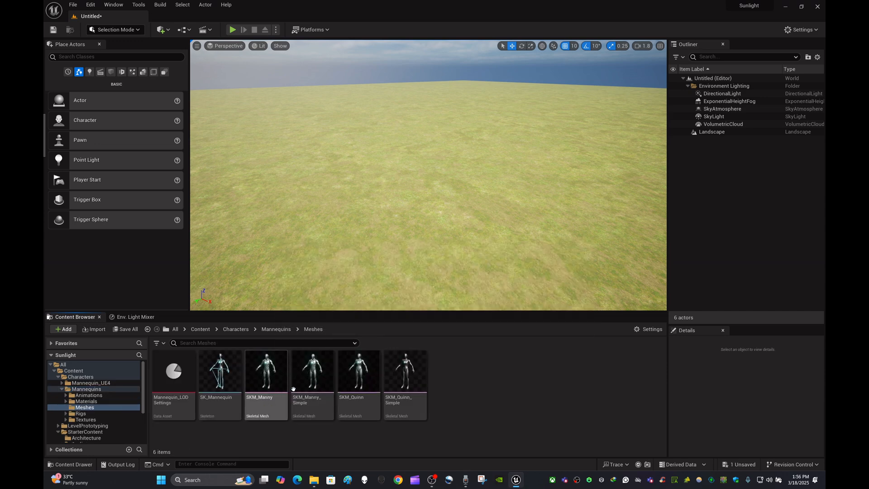
{"action": "left_click_drag", "start_coordinate": [293, 389], "coordinate": [406, 211]}
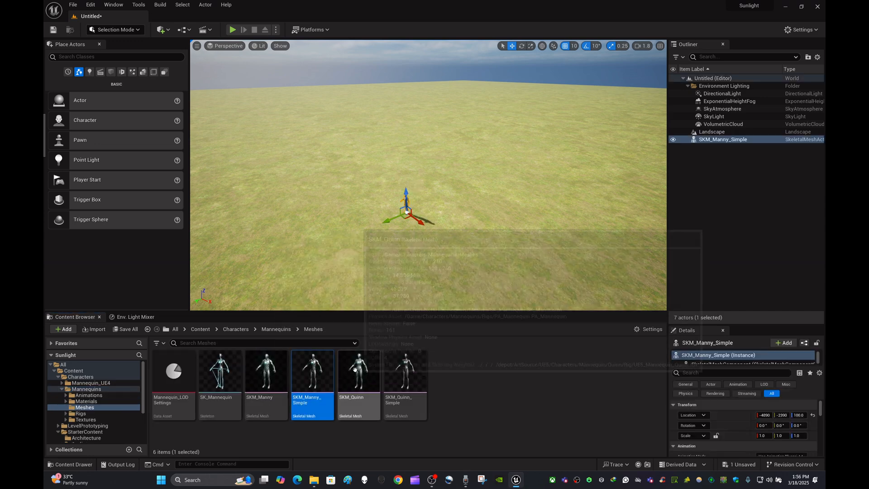
{"action": "left_click_drag", "start_coordinate": [355, 370], "coordinate": [369, 239]}
{"action": "left_click_drag", "start_coordinate": [405, 375], "coordinate": [416, 247]}
{"action": "right_click_drag", "start_coordinate": [416, 247], "coordinate": [540, 241]}
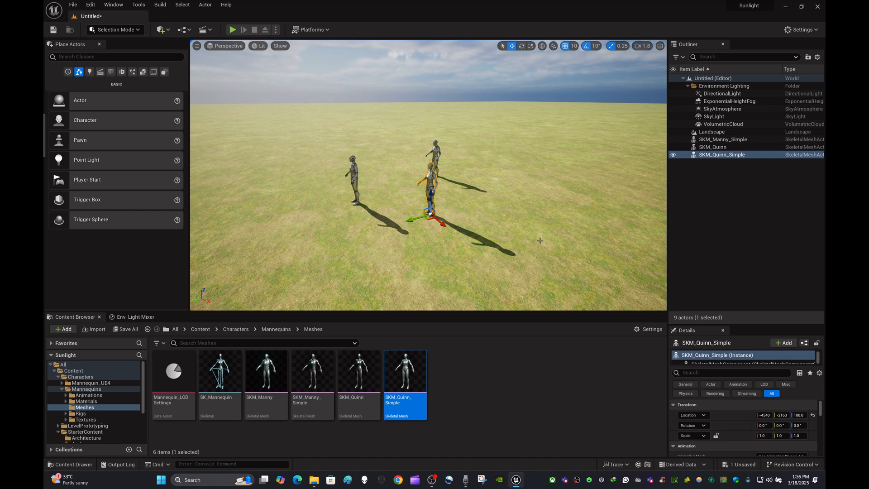
- Rotate the atmosphere sun light between high and low angles to vary the mannequins' shadows and the sky colour
{"action": "key", "text": "ctrl+l"}
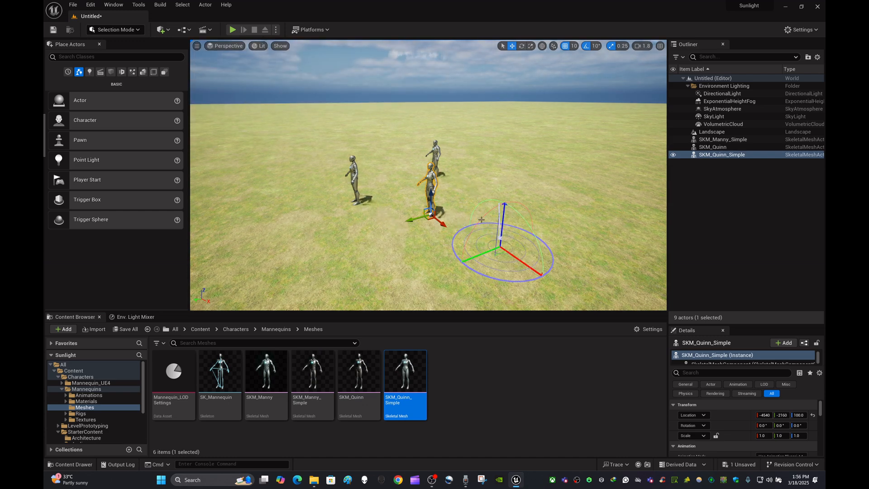
{"action": "key", "text": "ctrl+l"}
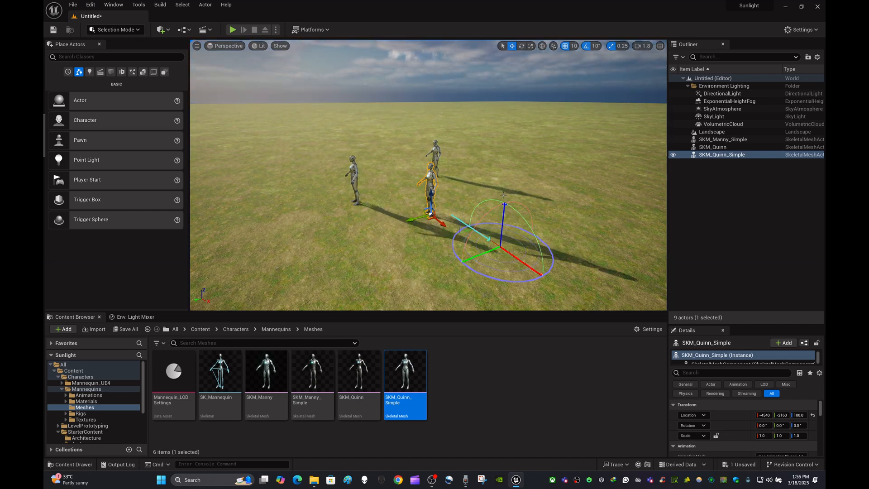
{"action": "key", "text": "ctrl+l"}
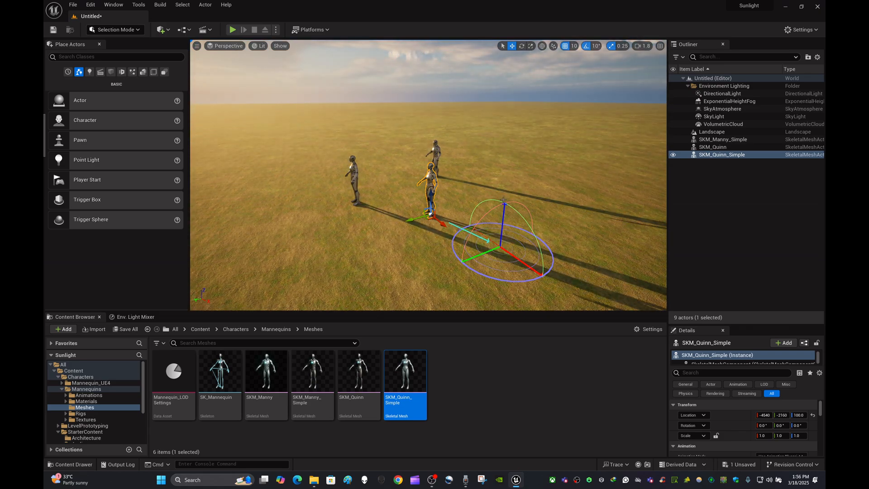
{"action": "mouse_move", "coordinate": [503, 200]}
{"action": "right_mouse_down"}
{"action": "mouse_move", "coordinate": [448, 203]}
{"action": "mouse_move", "coordinate": [507, 203]}
{"action": "right_mouse_up"}
{"action": "key", "text": "ctrl+l"}
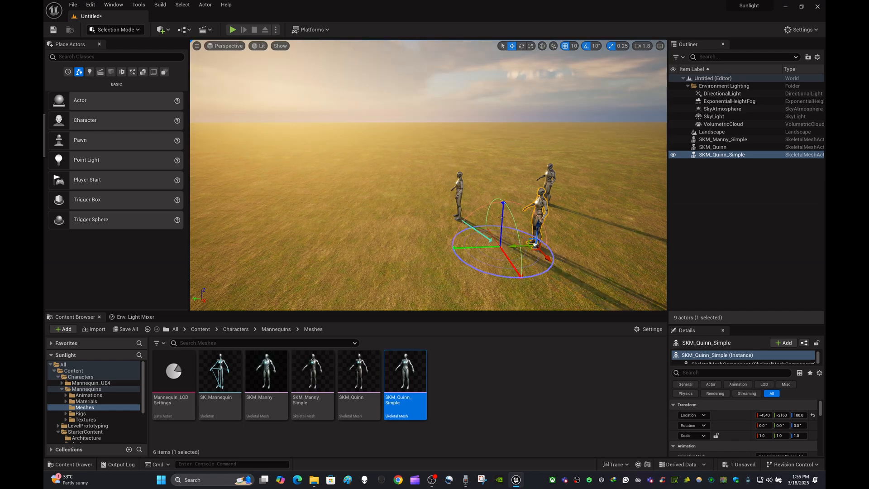
{"action": "key", "text": "ctrl+l"}
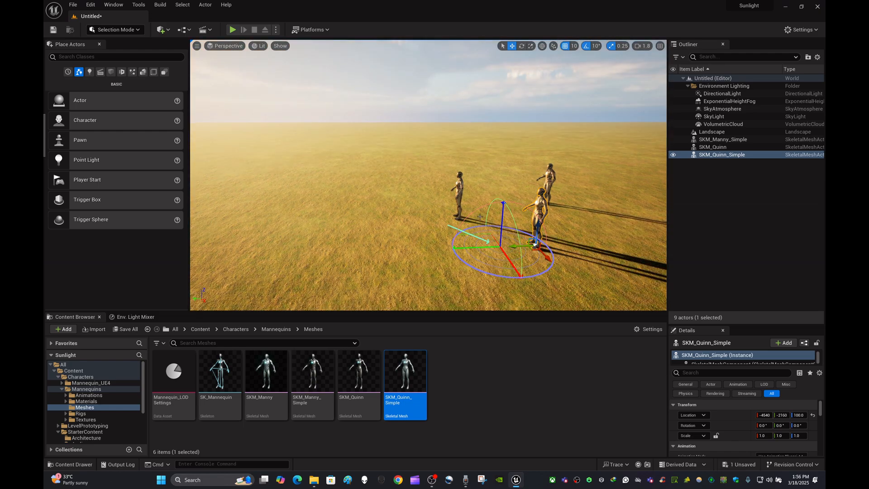
{"action": "key", "text": "ctrl+l"}
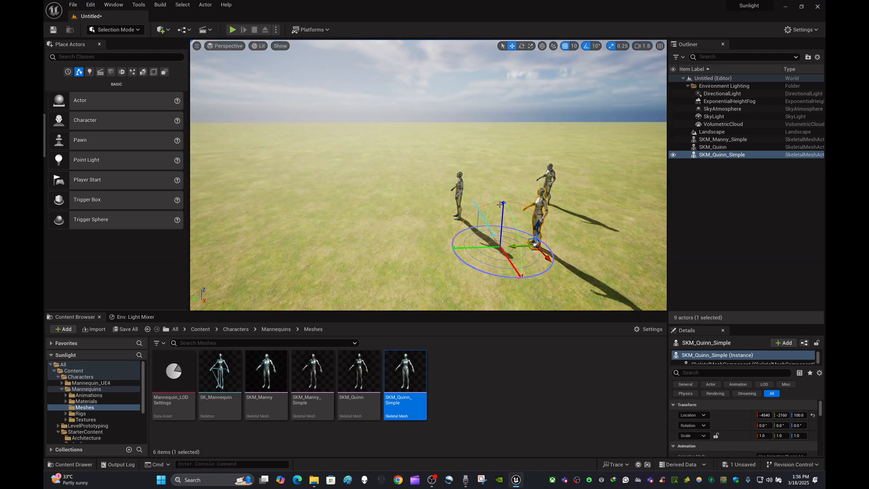
- Rotate the sun light further while viewing the clouds, then undo the SKM_Quinn_Simple move and the last light rotation
{"action": "right_click_drag", "start_coordinate": [522, 202], "coordinate": [507, 167]}
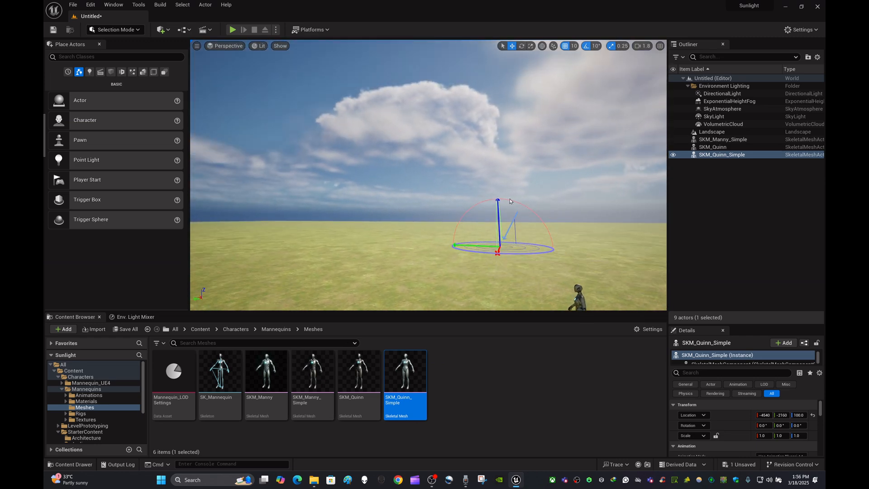
{"action": "key", "text": "ctrl+l"}
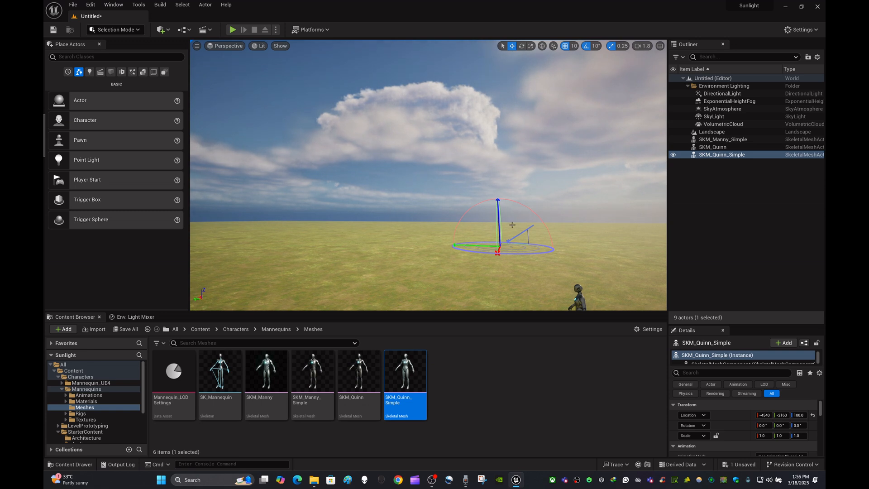
{"action": "right_click_drag", "start_coordinate": [512, 265], "coordinate": [541, 287]}
{"action": "left_click_drag", "start_coordinate": [540, 299], "coordinate": [551, 299]}
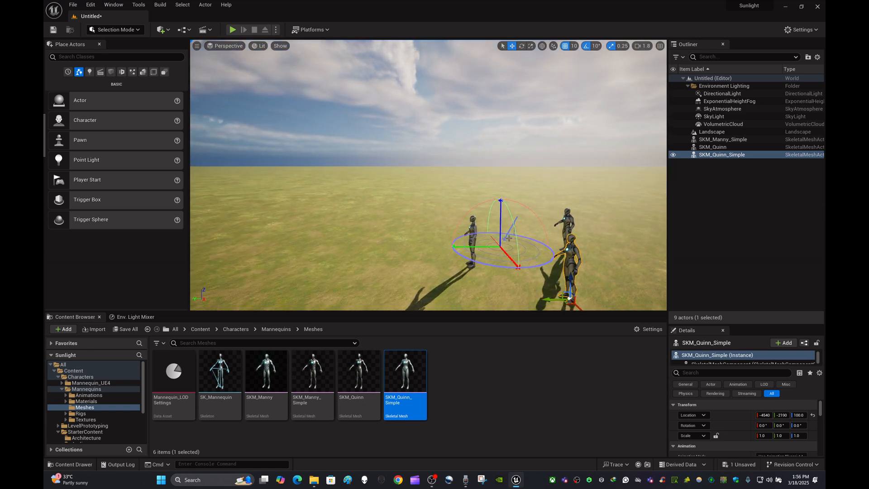
{"action": "key", "text": "ctrl+z"}
{"action": "key", "text": "ctrl+z"}
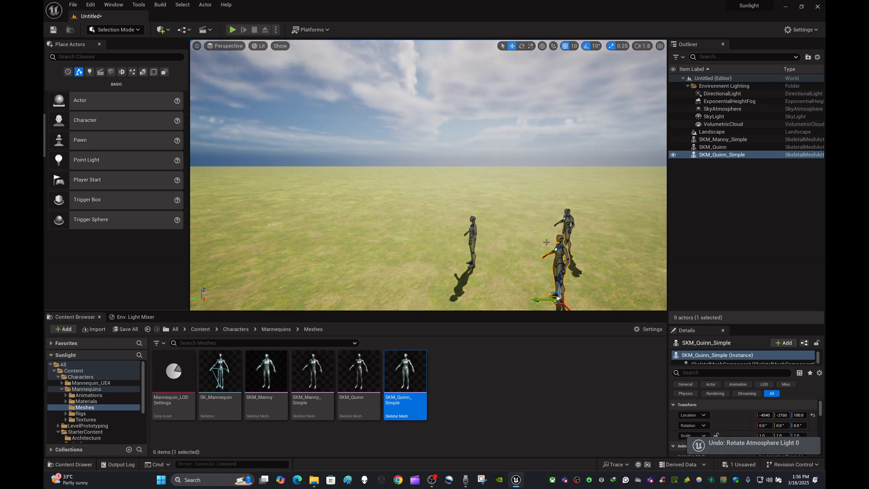
- Frame the three mannequins, deselect everything and enlarge the viewport to full screen
{"action": "right_click_drag", "start_coordinate": [509, 239], "coordinate": [548, 261]}
{"action": "key", "text": "Escape"}
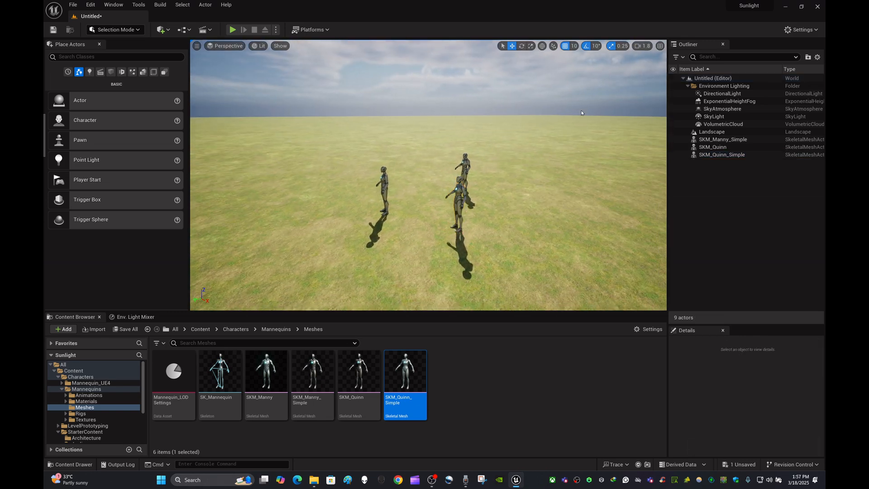
{"action": "key", "text": "F11"}
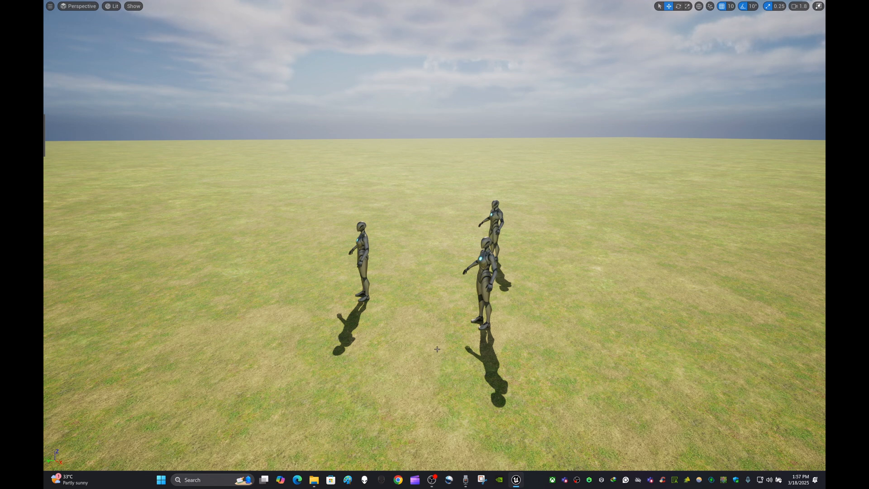
- Rotate the atmosphere sun light down near the horizon for a warm sunset with long mannequin shadows, leaving the landscape deselected
{"action": "key", "text": "ctrl+l"}
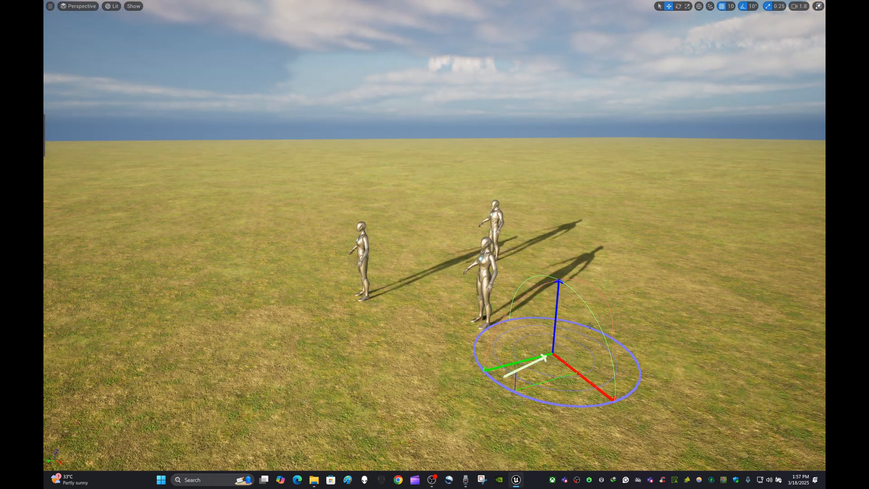
{"action": "right_click", "coordinate": [538, 281]}
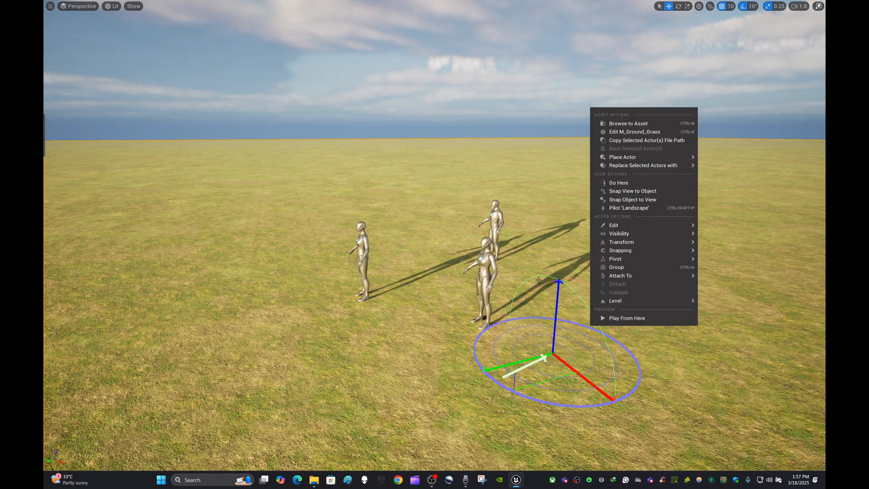
{"action": "left_click", "coordinate": [558, 238]}
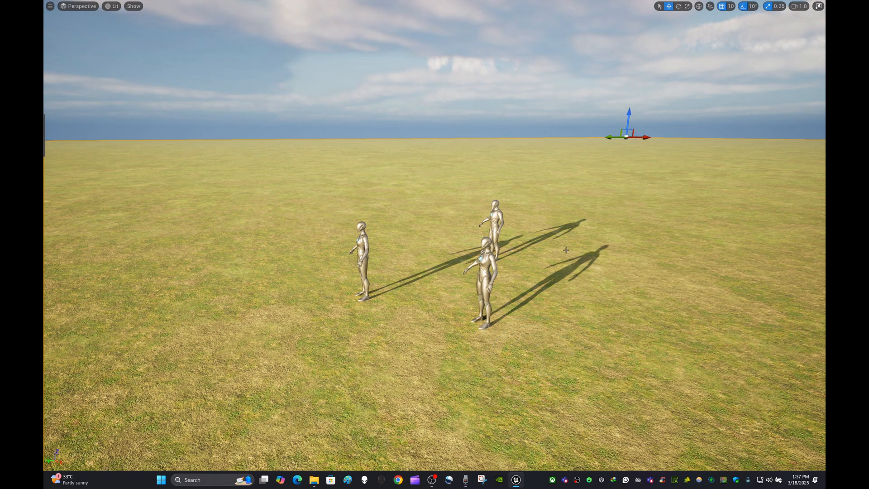
{"action": "key", "text": "ctrl+z"}
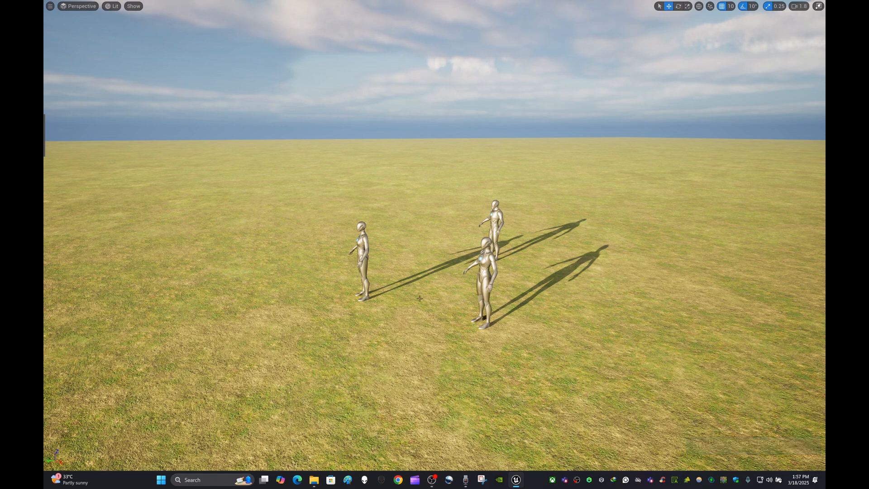
{"action": "key", "text": "ctrl+l"}
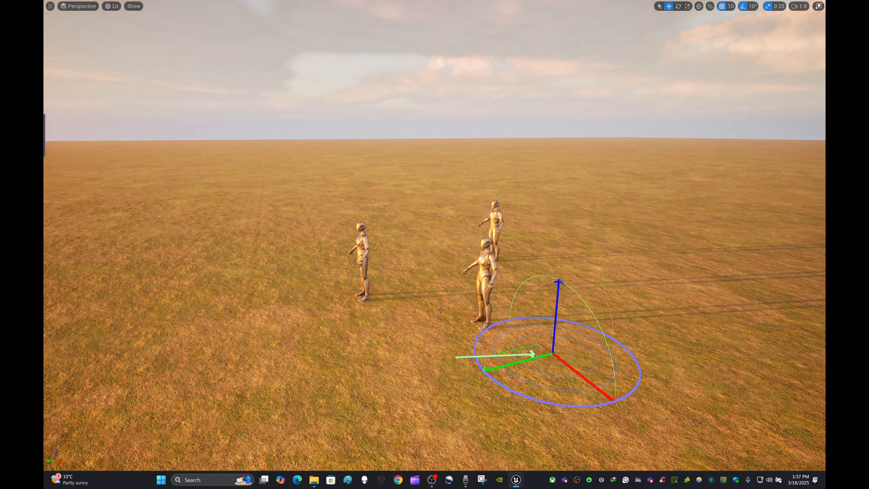
- Rotate the atmosphere sun light back up for bright daylight with shorter mannequin shadows, leaving nothing selected
{"action": "right_click_drag", "start_coordinate": [441, 310], "coordinate": [322, 300]}
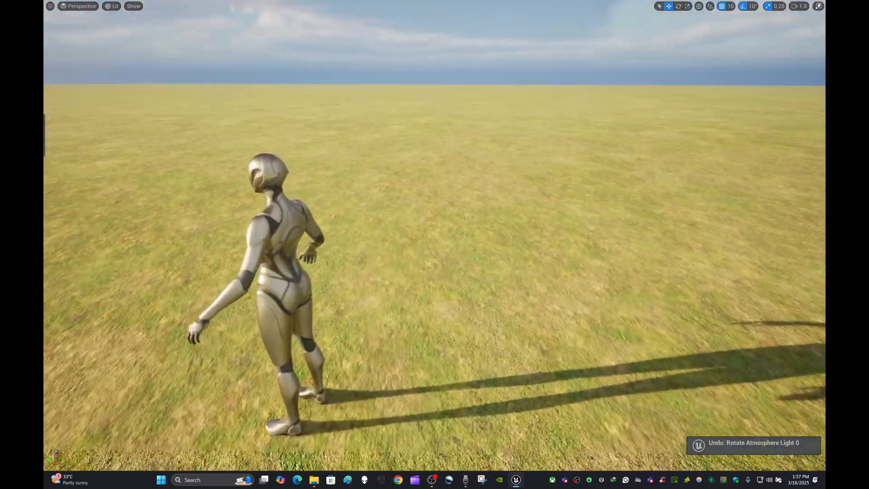
{"action": "right_click_drag", "start_coordinate": [435, 235], "coordinate": [459, 300]}
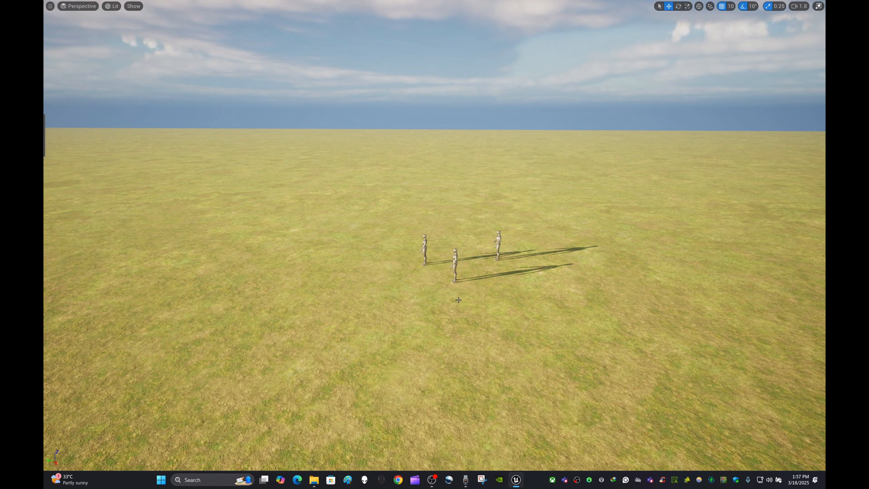
- Restore the viewport from full screen, deselect the SKM_Quinn_Simple asset and return to the root Content folder
{"action": "key", "text": "F11"}
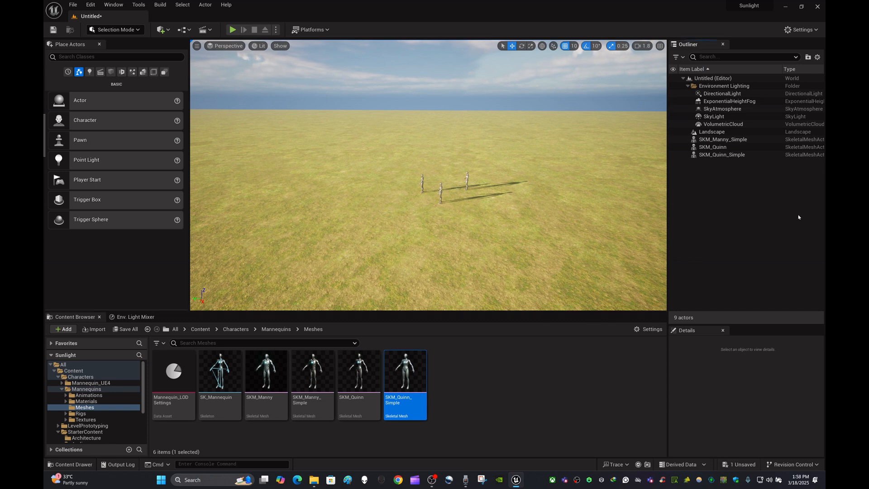
{"action": "left_click", "coordinate": [504, 436]}
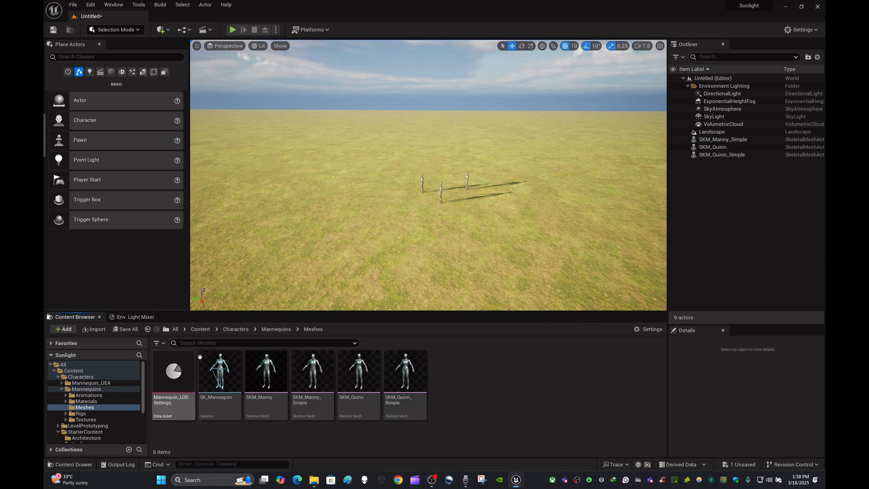
{"action": "left_click", "coordinate": [201, 329]}
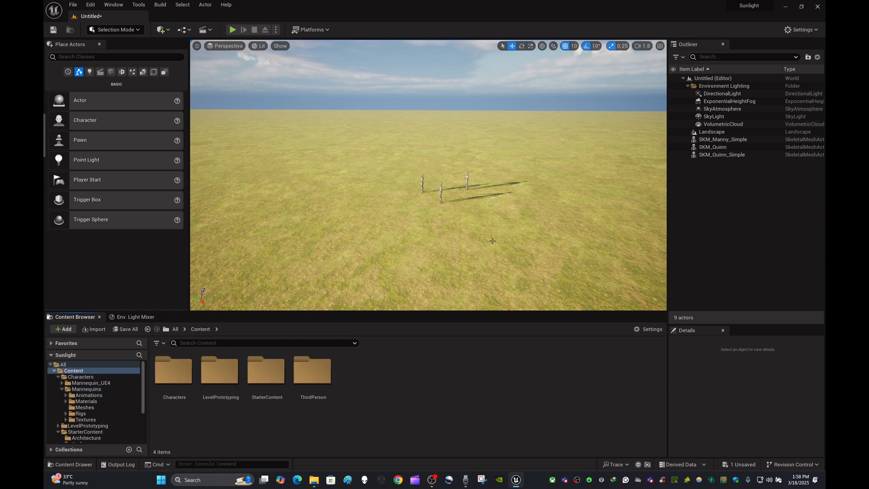
- Examine the three mannequins and their shadows on the grass landscape from a closer, higher viewpoint
{"action": "right_click_drag", "start_coordinate": [493, 241], "coordinate": [503, 245]}
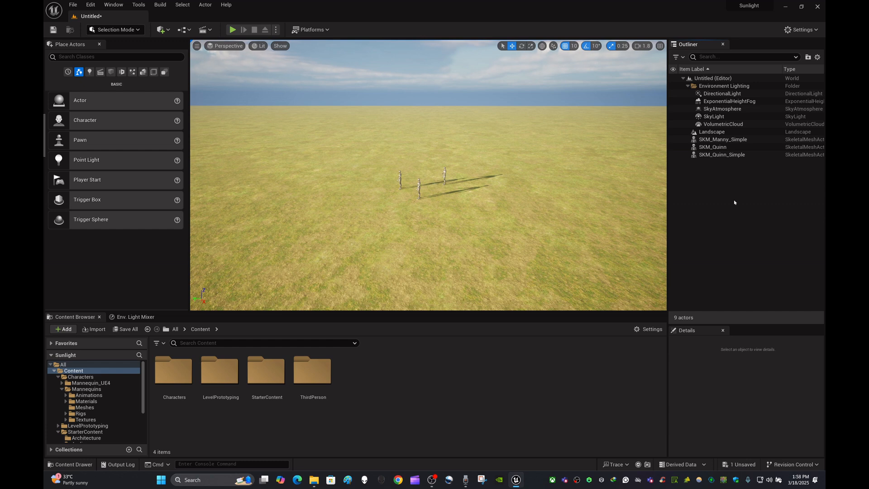
{"action": "right_click_drag", "start_coordinate": [552, 192], "coordinate": [625, 265]}
{"action": "key", "text": "w"}
{"action": "key", "text": "s"}
{"action": "key", "text": "s"}
{"action": "key", "text": "a"}
{"action": "key", "text": "w"}
{"action": "key", "text": "w"}
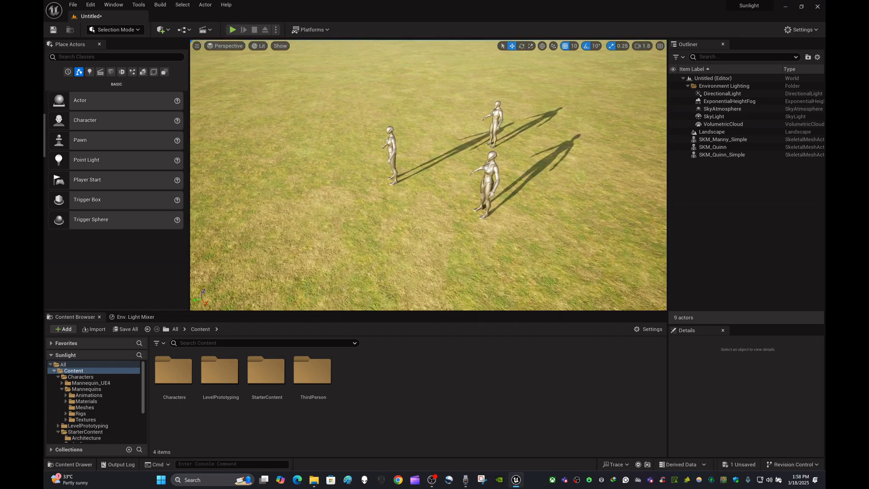